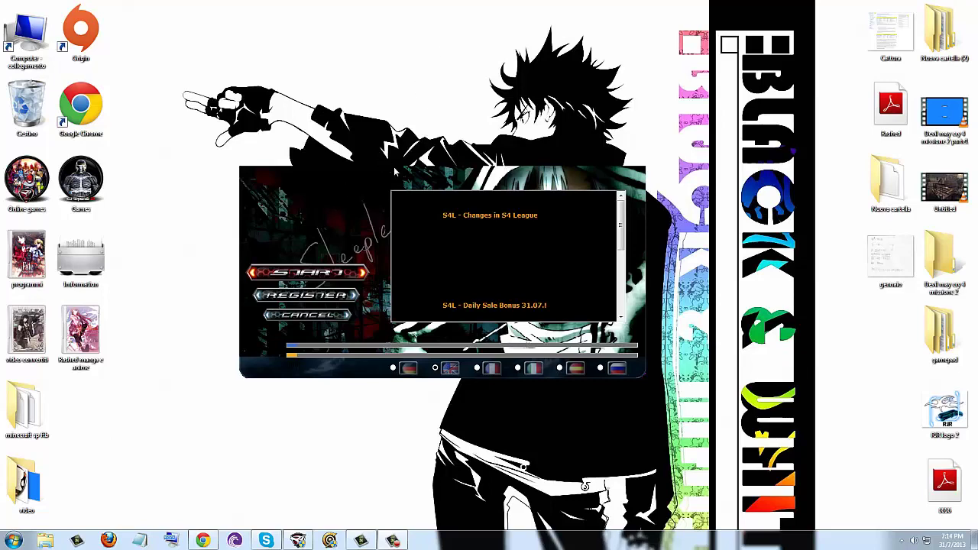
# Close the S4 League launcher and return to the desktop
pyautogui.moveTo(435, 181); pyautogui.dragTo(471, 207)
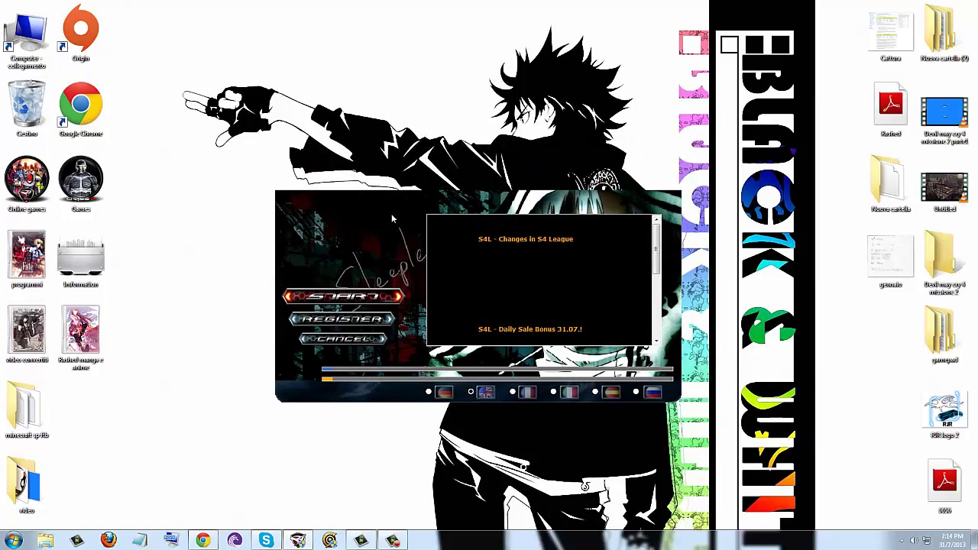
pyautogui.moveTo(395, 210); pyautogui.dragTo(441, 200)
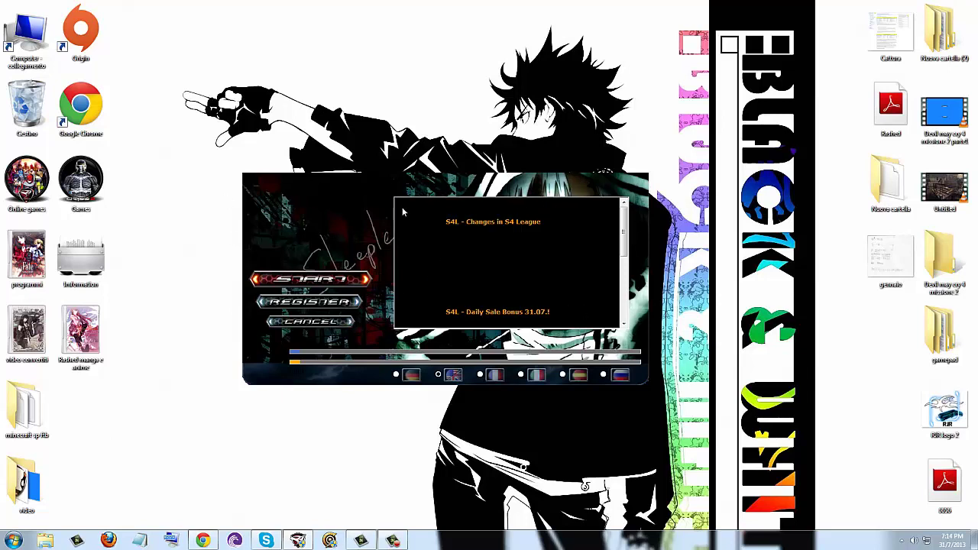
pyautogui.moveTo(367, 198); pyautogui.dragTo(460, 229)
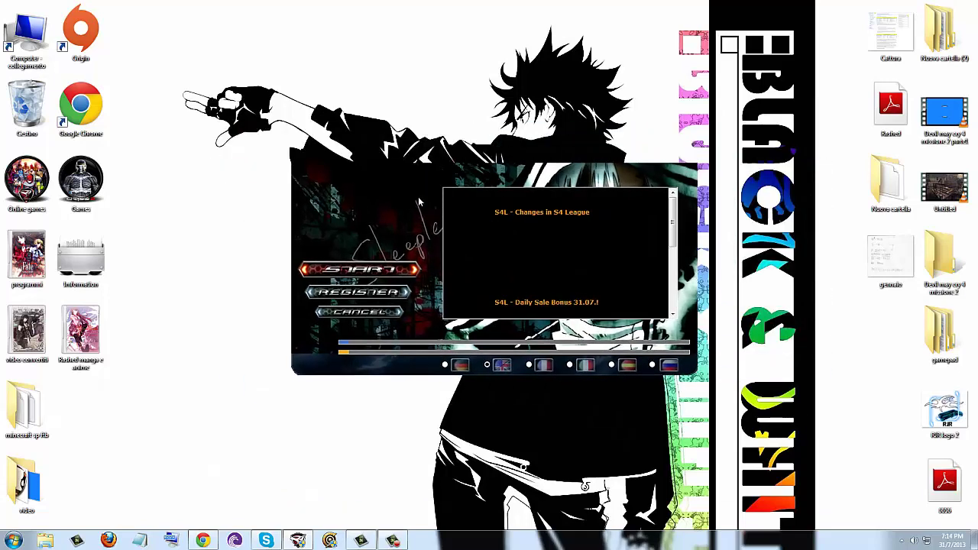
pyautogui.click(376, 322)
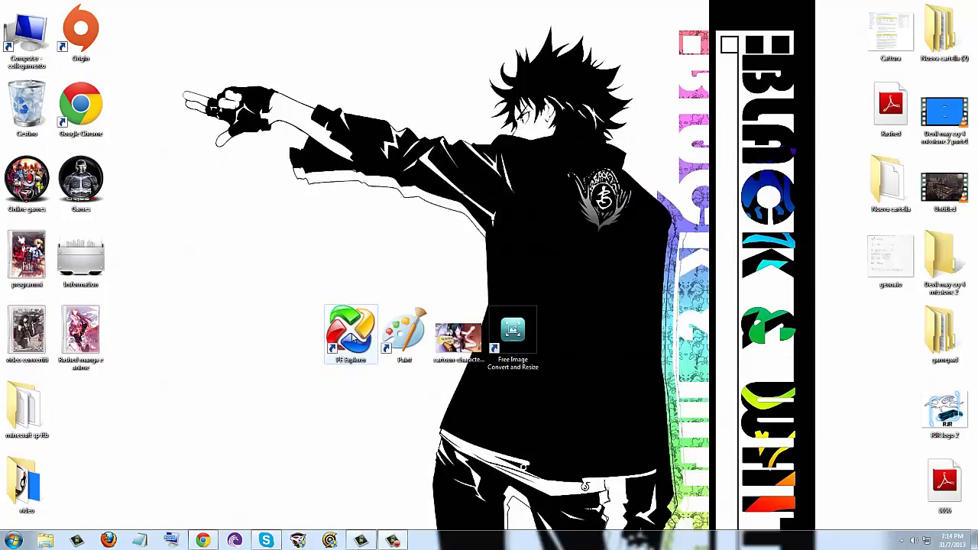
# Line up the PE Explorer, Paint, cartoon image and Free Image Convert and Resize icons in one column beside the wallpaper's lettering
pyautogui.moveTo(373, 336); pyautogui.dragTo(370, 195)
pyautogui.moveTo(398, 329); pyautogui.dragTo(343, 258)
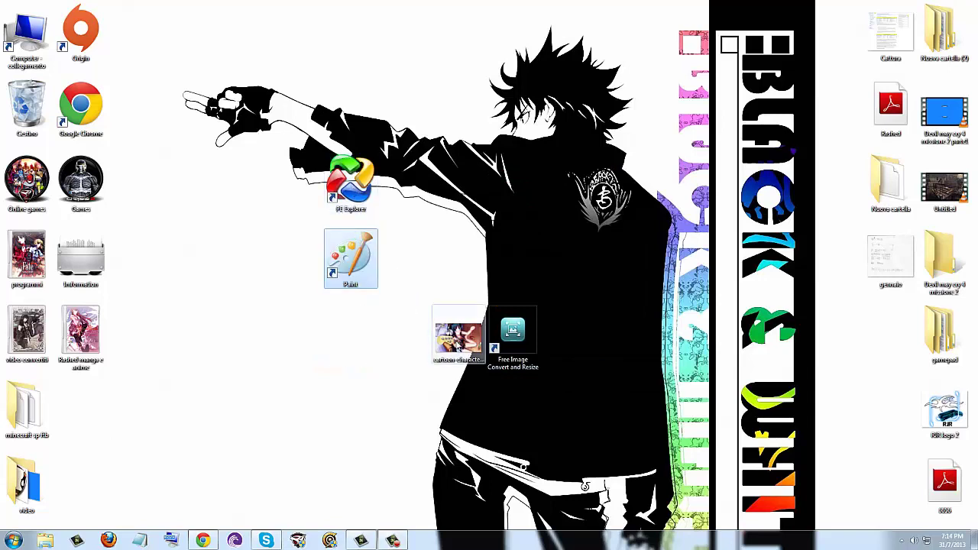
pyautogui.moveTo(455, 336); pyautogui.dragTo(347, 340)
pyautogui.moveTo(513, 336); pyautogui.dragTo(361, 393)
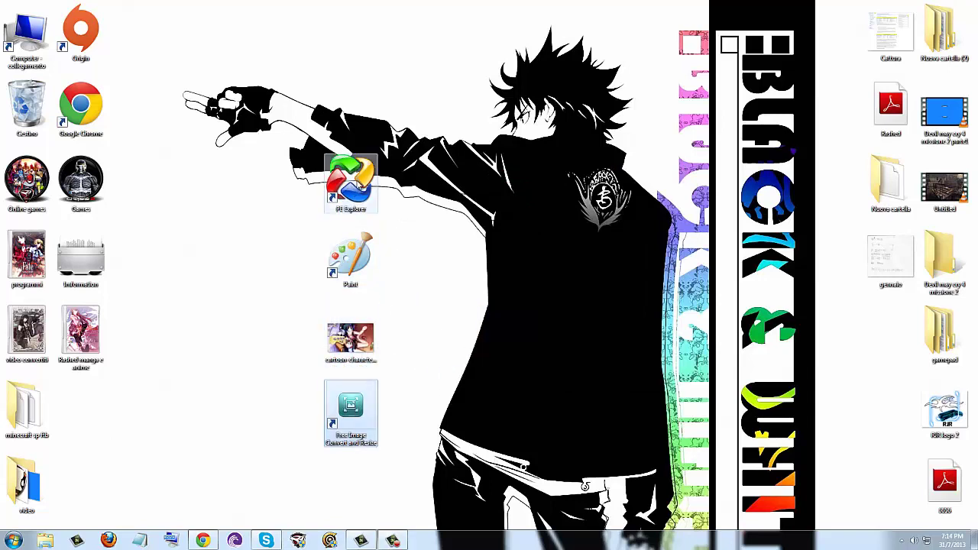
pyautogui.moveTo(374, 184); pyautogui.dragTo(654, 126)
pyautogui.moveTo(345, 268)
pyautogui.mouseDown()
pyautogui.moveTo(685, 174)
pyautogui.moveTo(672, 187)
pyautogui.mouseUp()
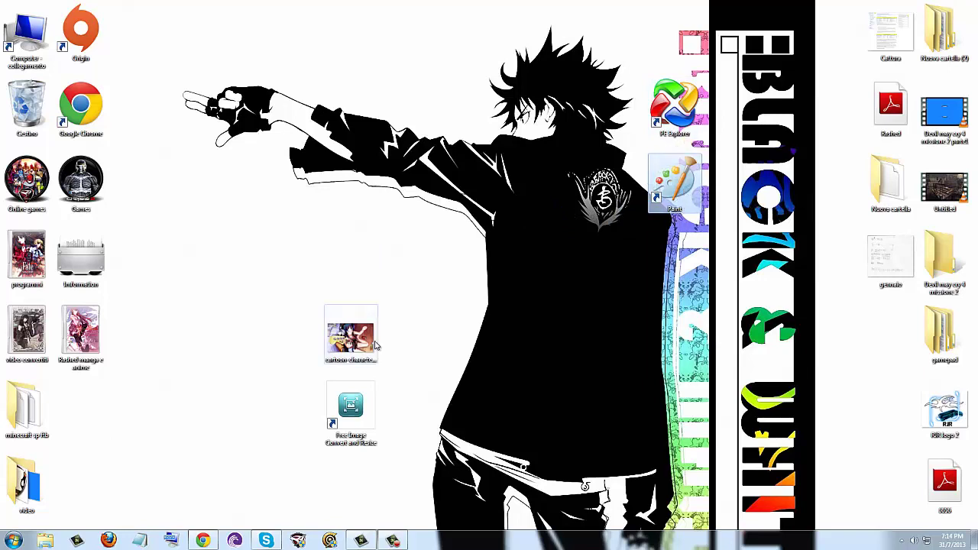
pyautogui.moveTo(360, 332); pyautogui.dragTo(684, 260)
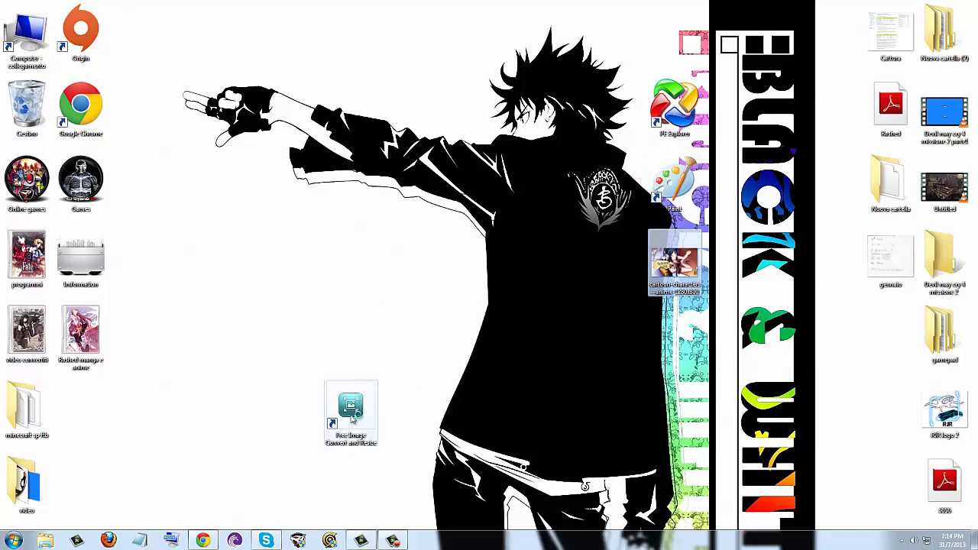
pyautogui.moveTo(361, 401); pyautogui.dragTo(672, 345)
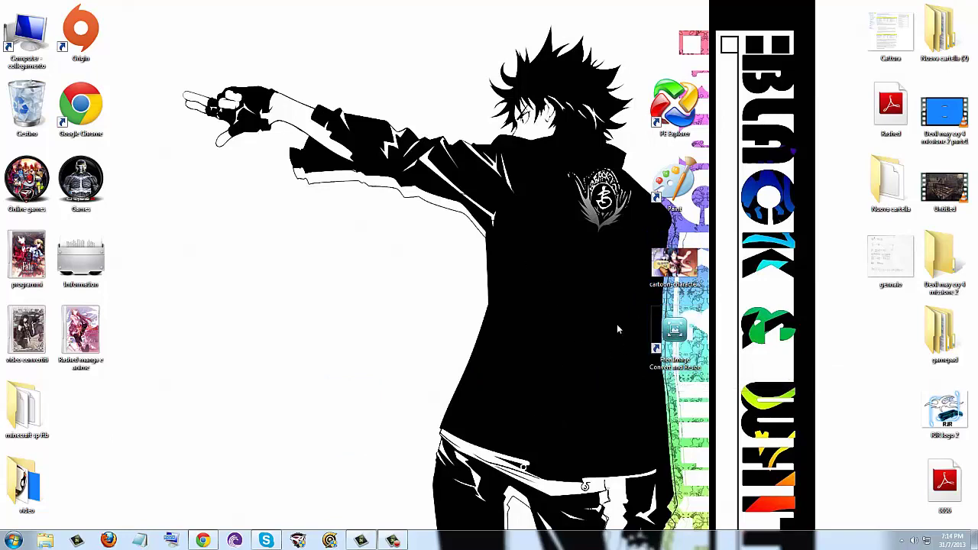
pyautogui.moveTo(616, 324); pyautogui.dragTo(611, 344)
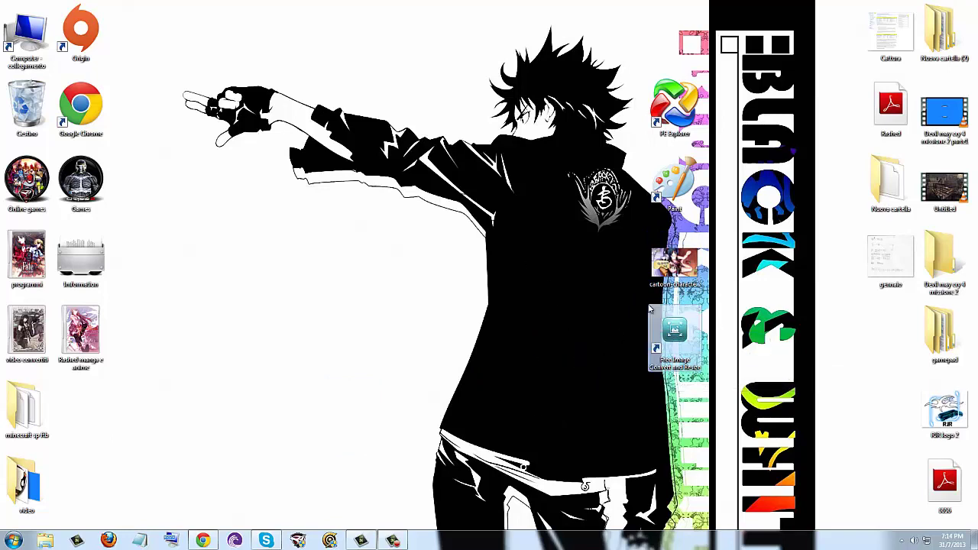
pyautogui.moveTo(622, 291); pyautogui.dragTo(729, 365)
pyautogui.moveTo(655, 349); pyautogui.dragTo(617, 306)
pyautogui.moveTo(692, 356); pyautogui.dragTo(715, 373)
pyautogui.moveTo(760, 329); pyautogui.dragTo(513, 364)
# Browse from Computer to the alaplaya folder inside Programmi (x86) on drive C
pyautogui.doubleClick(27, 35)
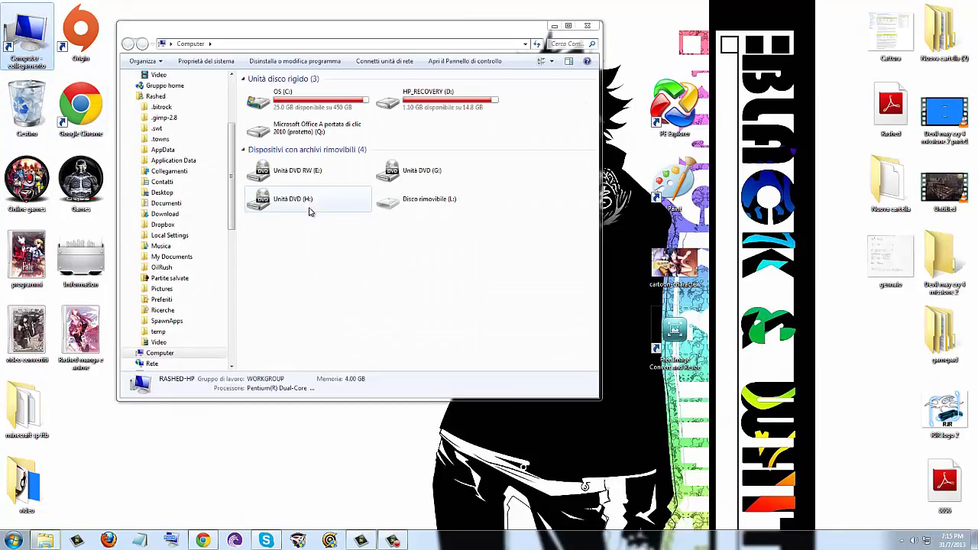
pyautogui.doubleClick(333, 105)
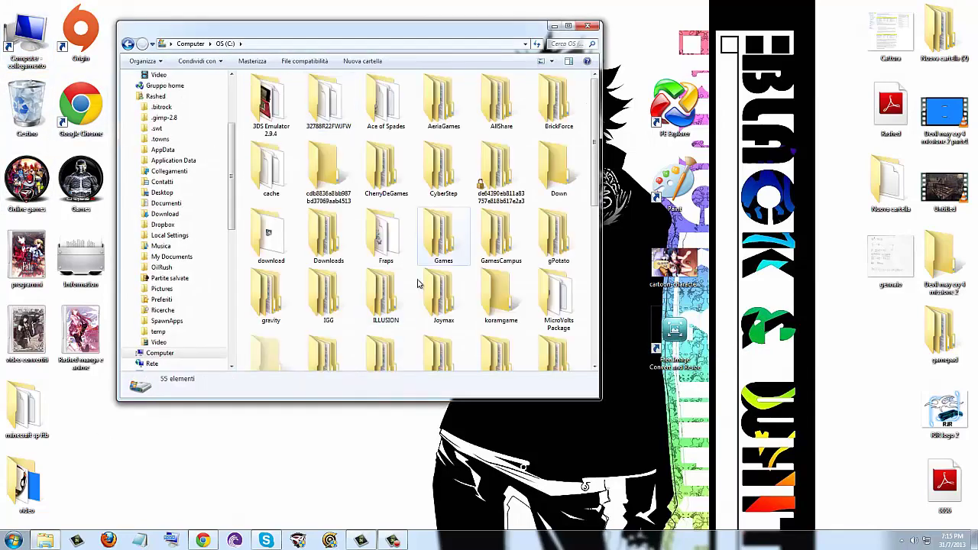
pyautogui.scroll(-5, 596, 193)
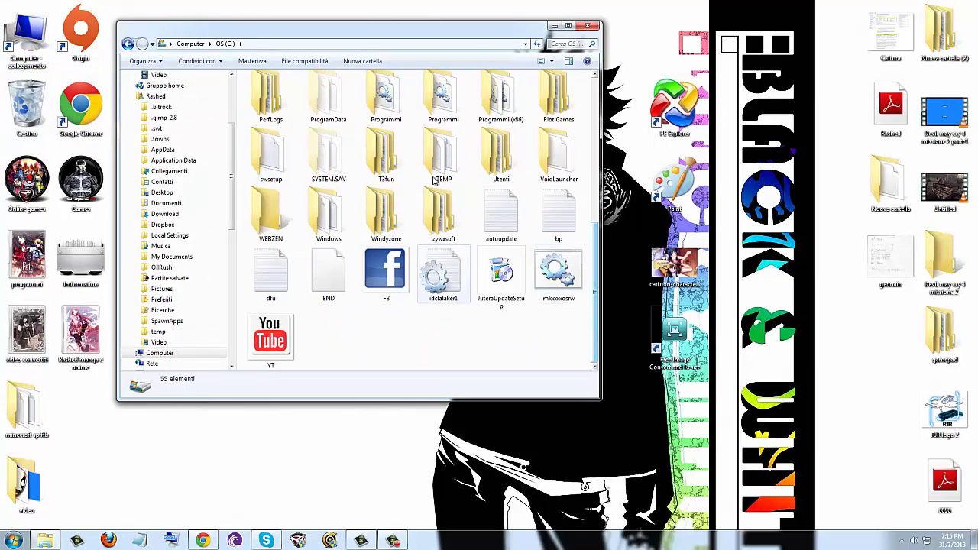
pyautogui.click(512, 114)
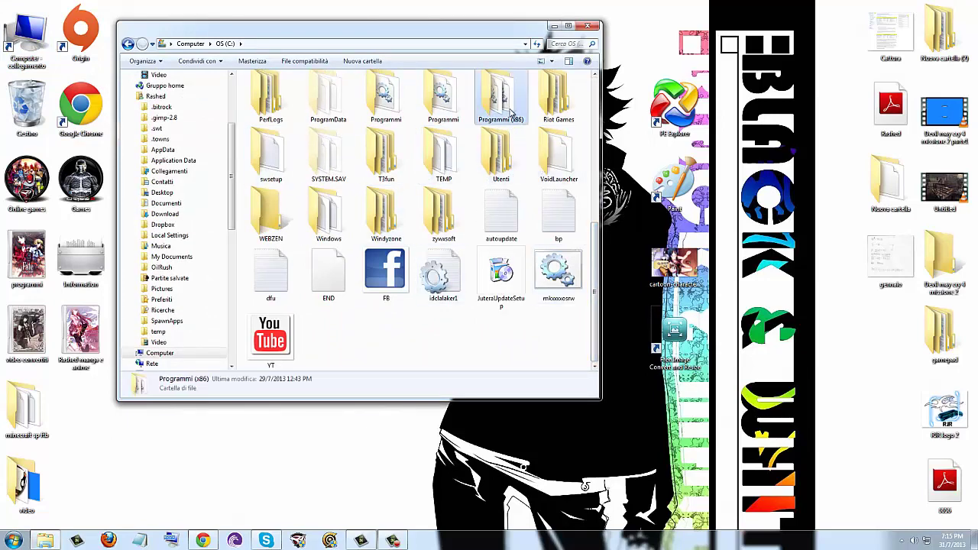
pyautogui.doubleClick(512, 113)
pyautogui.scroll(-4, 595, 168)
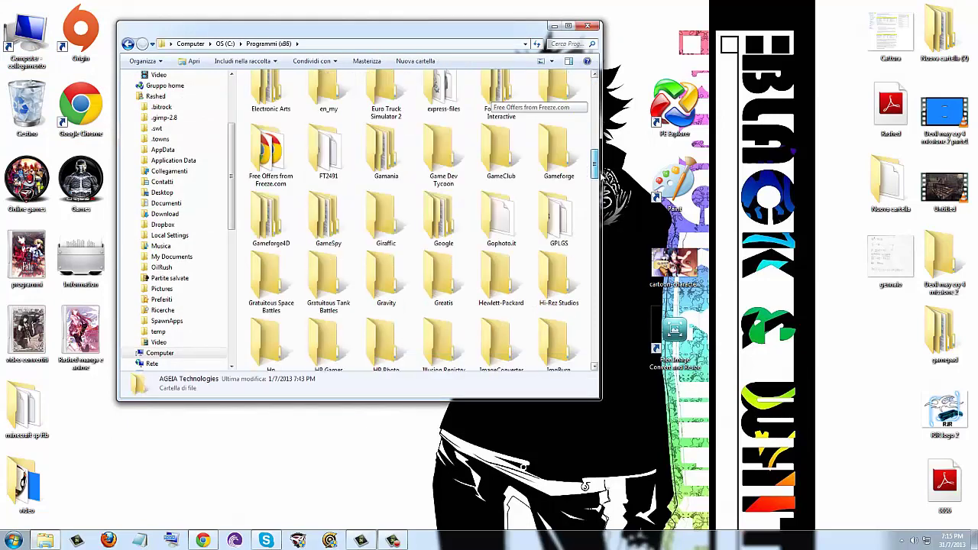
pyautogui.scroll(4, 507, 110)
pyautogui.scroll(-1, 507, 110)
pyautogui.doubleClick(524, 112)
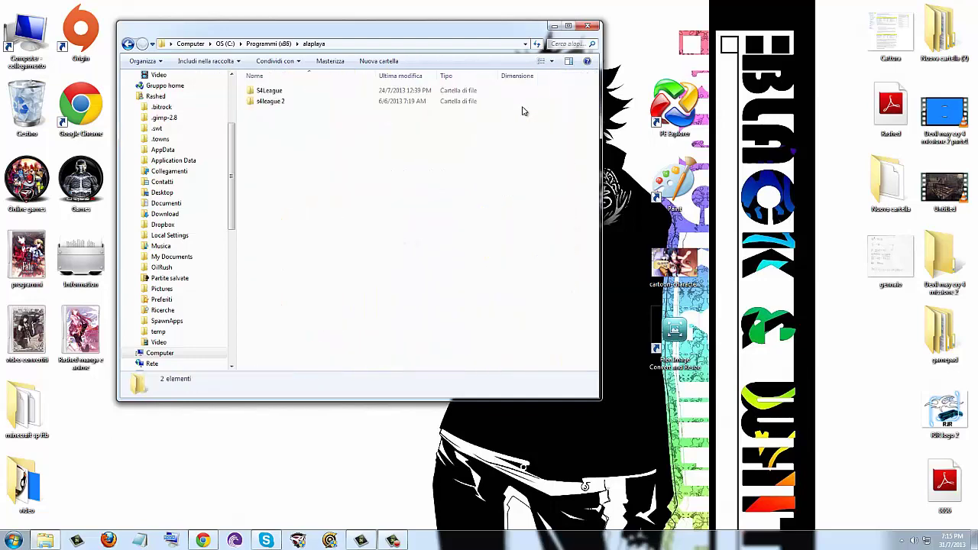
pyautogui.doubleClick(269, 101)
pyautogui.scroll(-1, 420, 221)
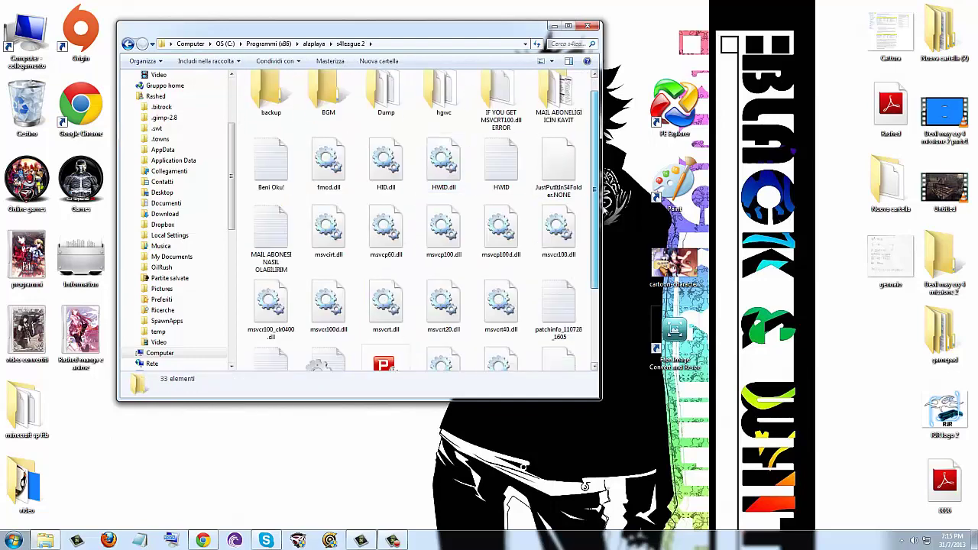
pyautogui.scroll(-2, 355, 221)
pyautogui.rightClick(287, 359)
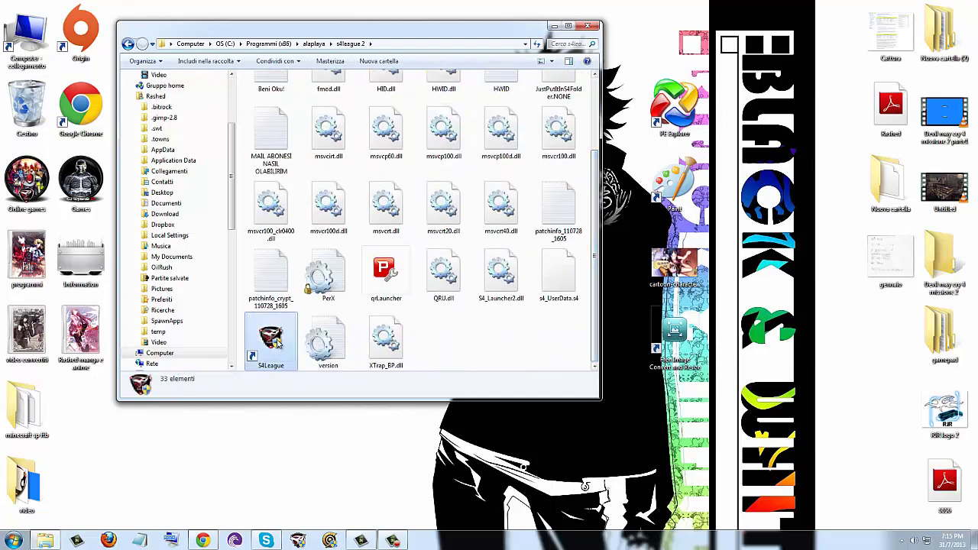
pyautogui.click(428, 358)
pyautogui.scroll(3, 428, 357)
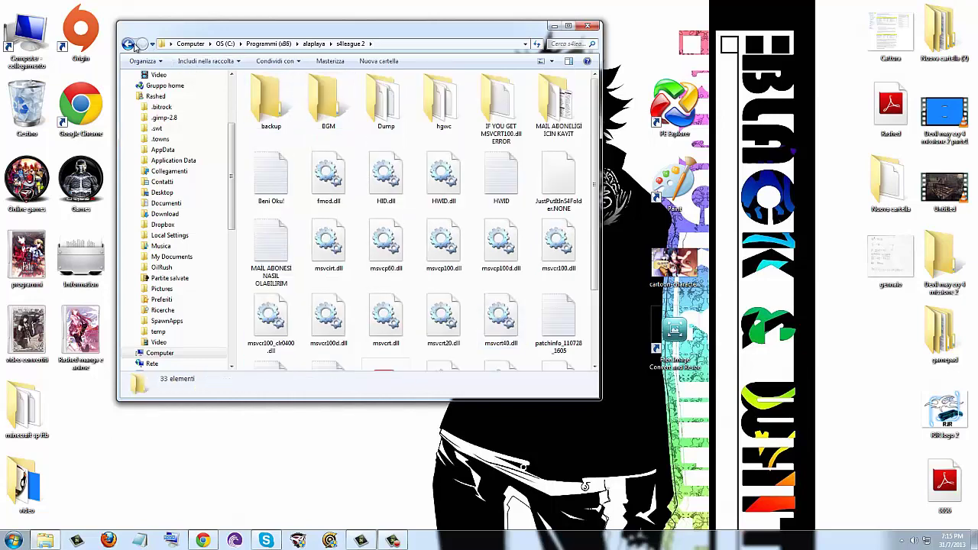
pyautogui.click(128, 44)
# Copy patcher_s4 from the S4League folder onto the desktop, close the folder window and move the copy to a free spot
pyautogui.doubleClick(272, 87)
pyautogui.scroll(-5, 547, 258)
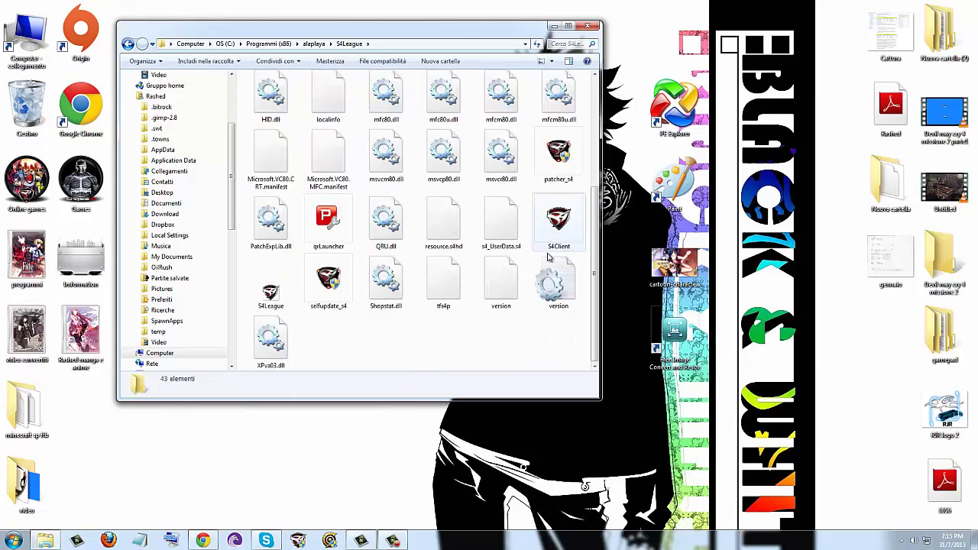
pyautogui.rightClick(575, 164)
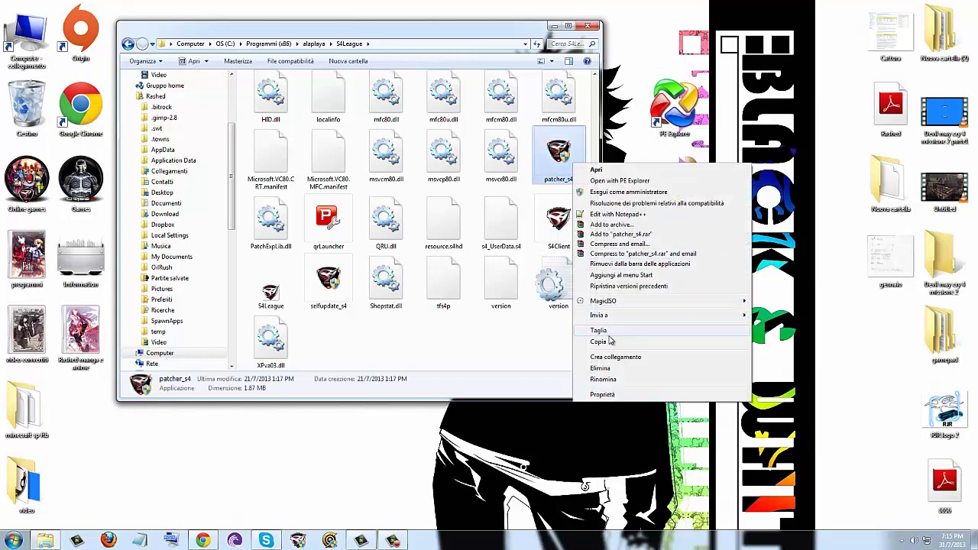
pyautogui.click(741, 202)
pyautogui.rightClick(741, 202)
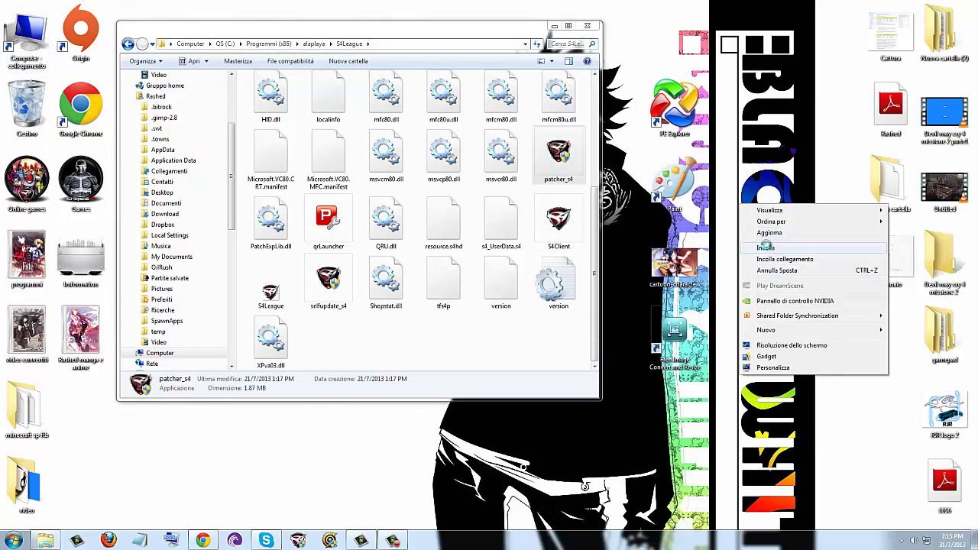
pyautogui.click(783, 259)
pyautogui.click(587, 25)
pyautogui.moveTo(727, 176); pyautogui.dragTo(441, 149)
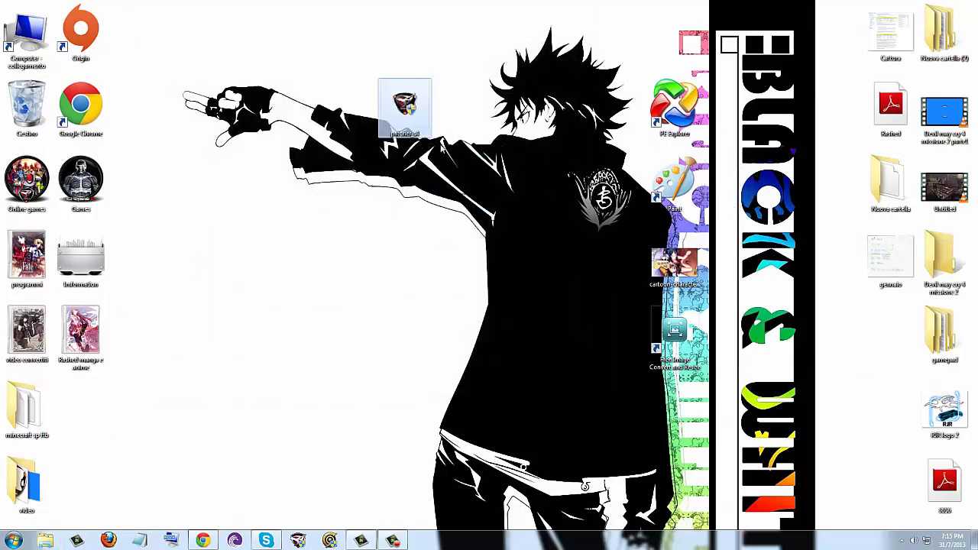
# Launch PE Explorer from the desktop and position its window clear of the patcher_s4 icon
pyautogui.doubleClick(676, 107)
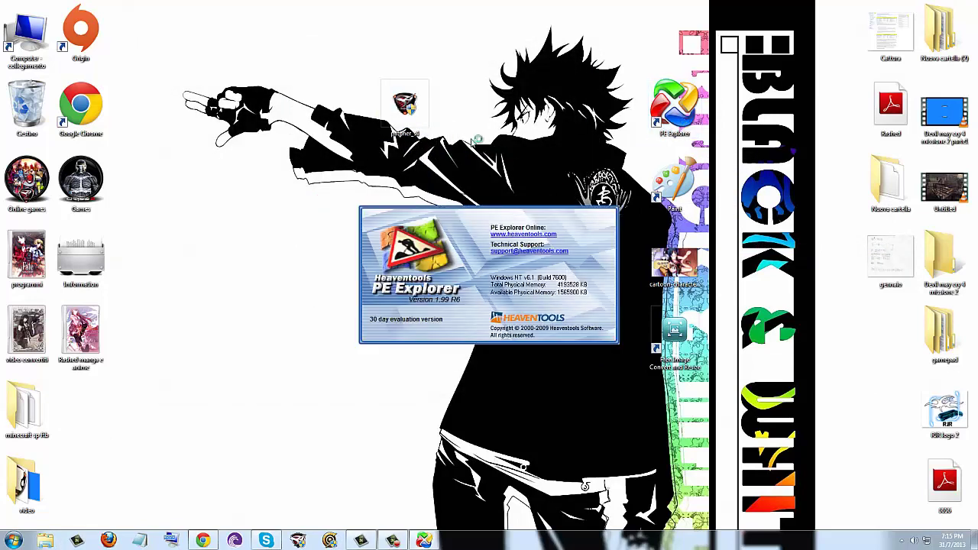
pyautogui.moveTo(294, 224); pyautogui.dragTo(528, 167)
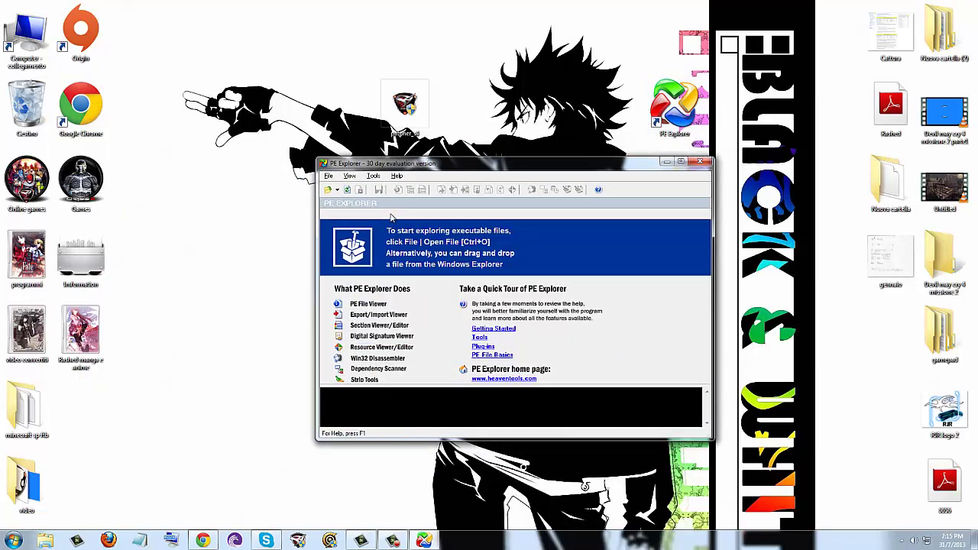
pyautogui.moveTo(411, 170); pyautogui.dragTo(459, 173)
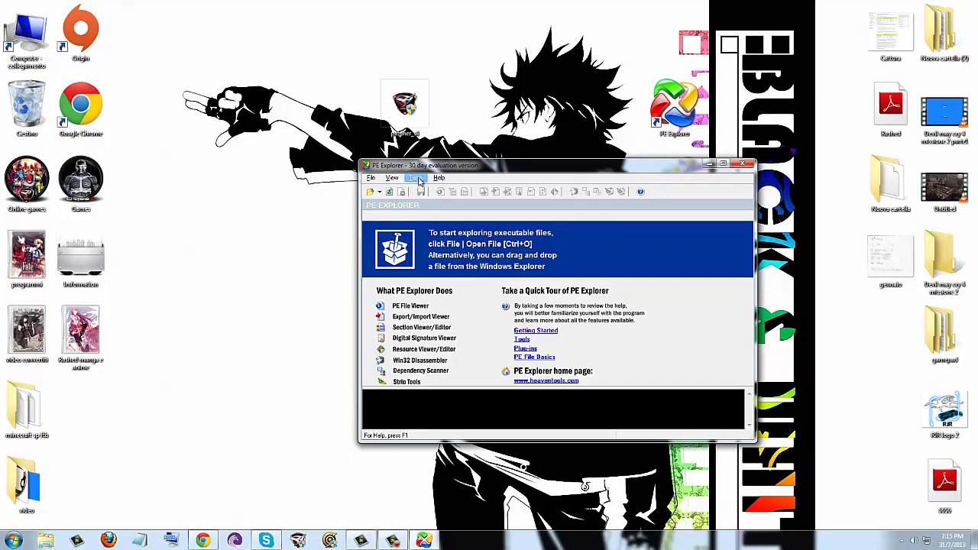
# Load patcher_s4 from the Desktop folder into PE Explorer and continue with the evaluation version
pyautogui.click(379, 191)
pyautogui.click(372, 178)
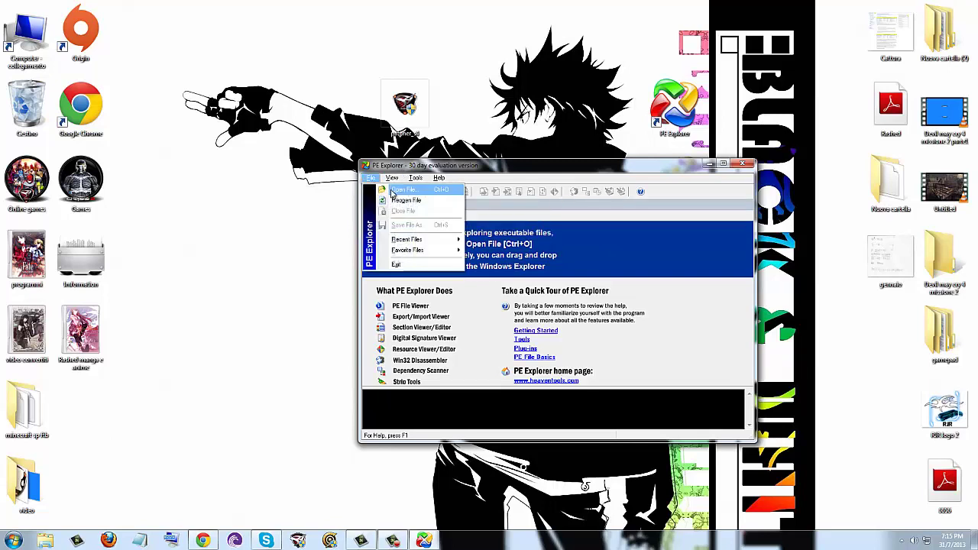
pyautogui.click(392, 193)
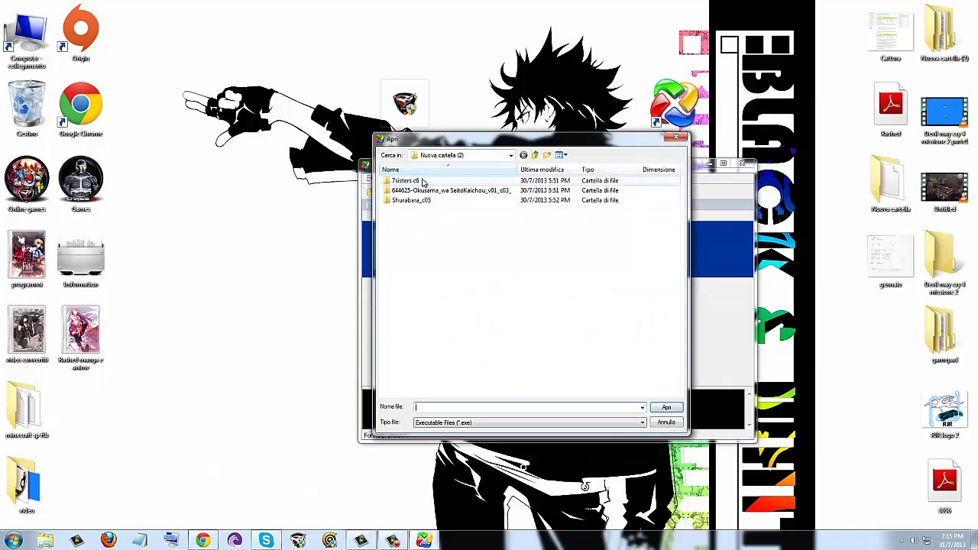
pyautogui.click(511, 155)
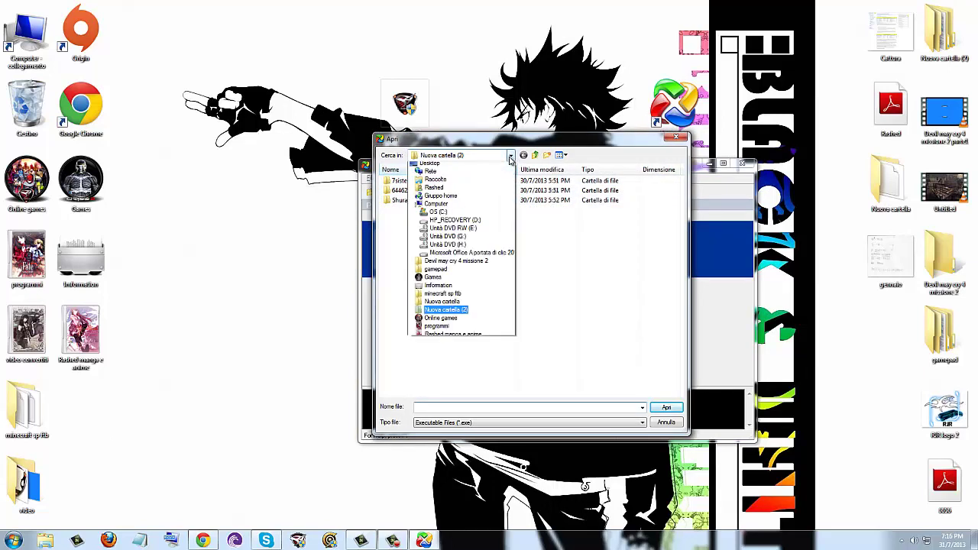
pyautogui.click(434, 175)
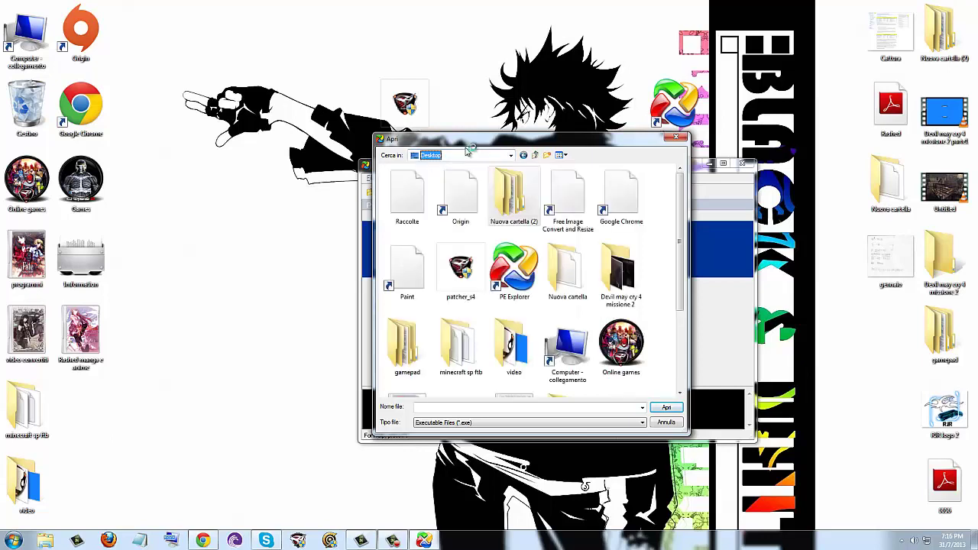
pyautogui.click(466, 275)
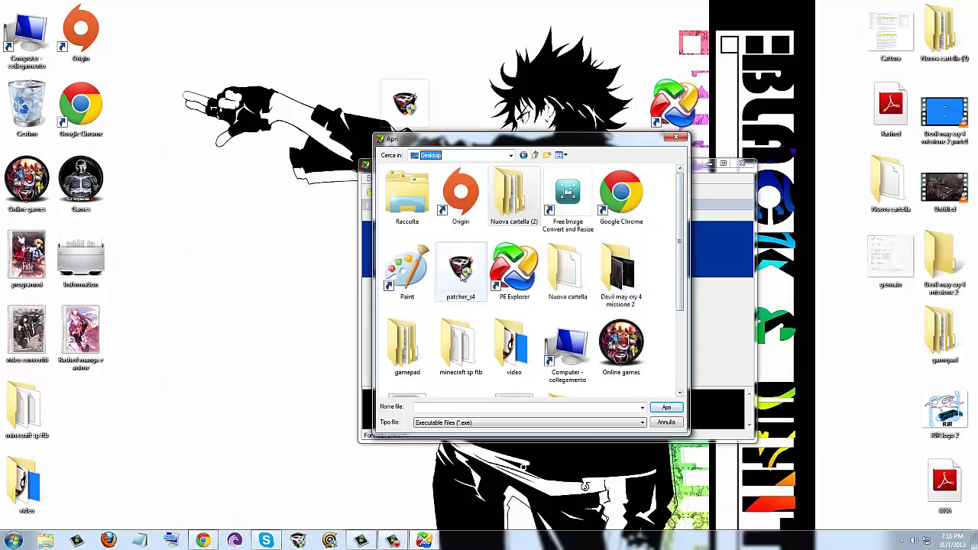
pyautogui.click(666, 409)
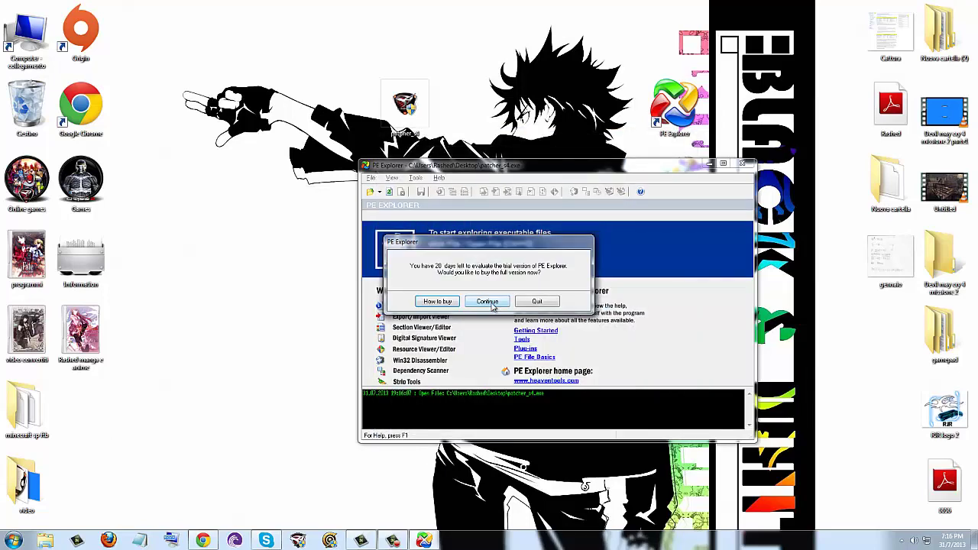
pyautogui.click(488, 302)
# Show the patcher's resources in the Resource Viewer/Editor and expand the Bitmap group
pyautogui.moveTo(485, 172); pyautogui.dragTo(447, 162)
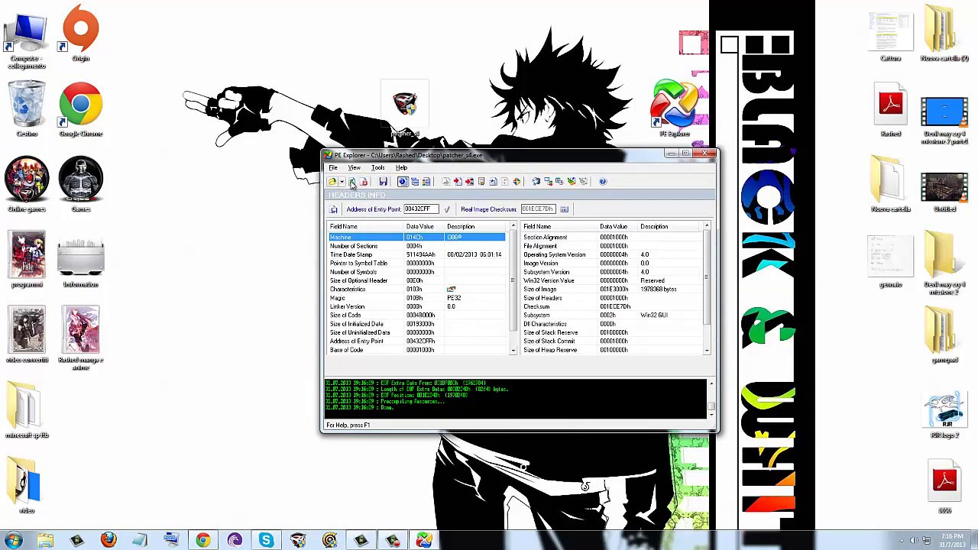
pyautogui.click(517, 181)
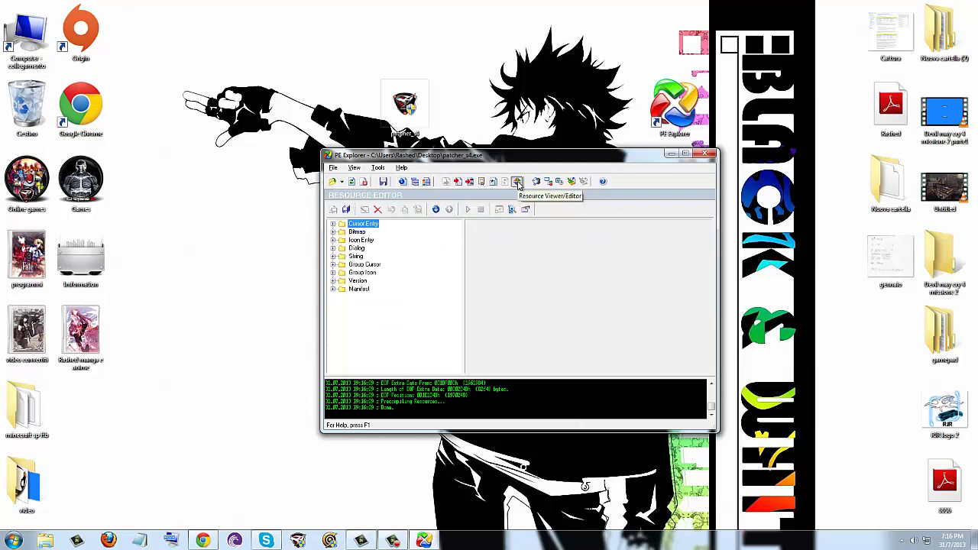
pyautogui.click(333, 232)
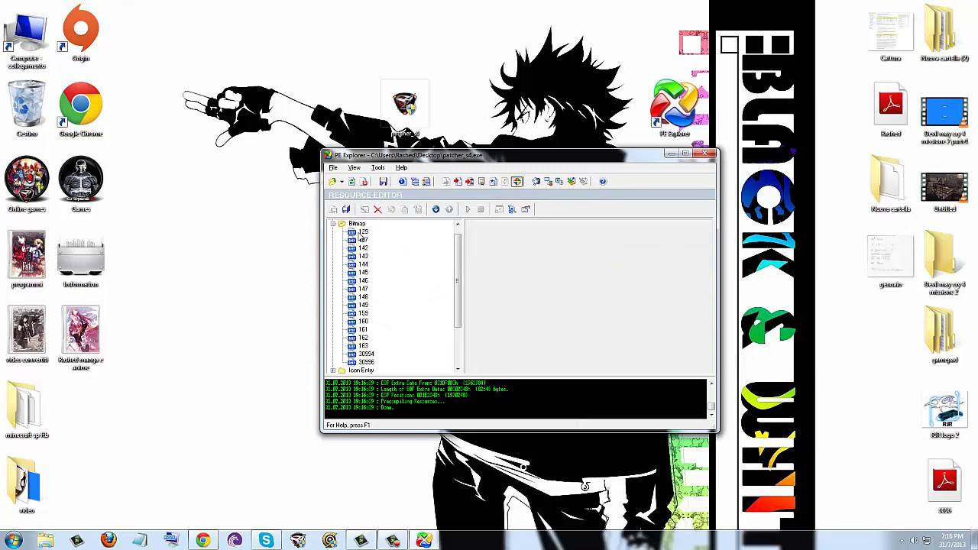
# Export bitmap resource 129 to the Desktop as Bitmap_129 in BMP format and move its icon to a free spot
pyautogui.click(362, 232)
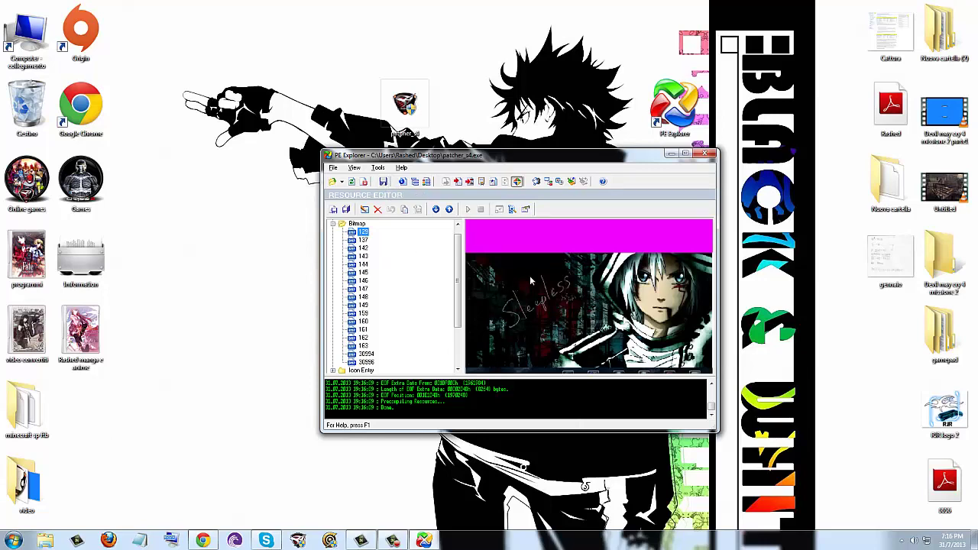
pyautogui.click(383, 181)
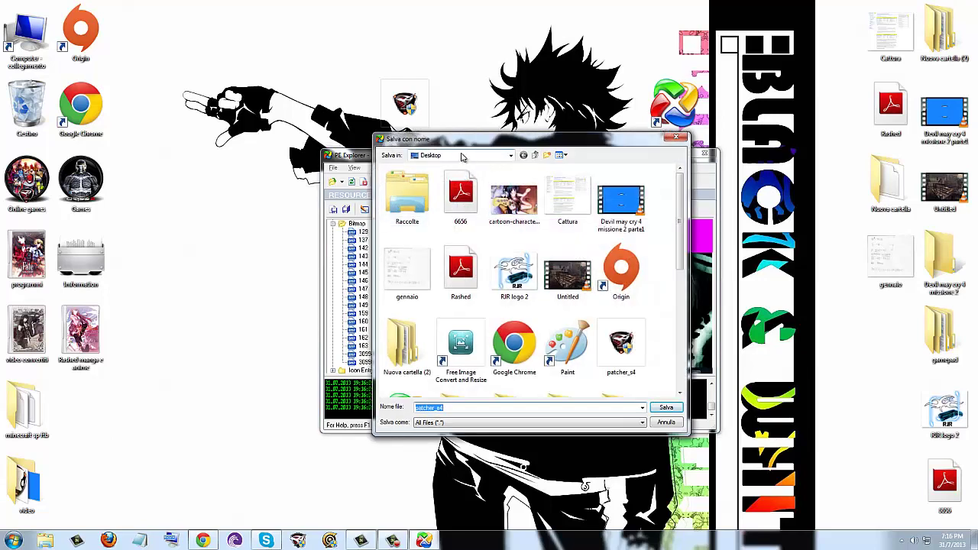
pyautogui.click(676, 137)
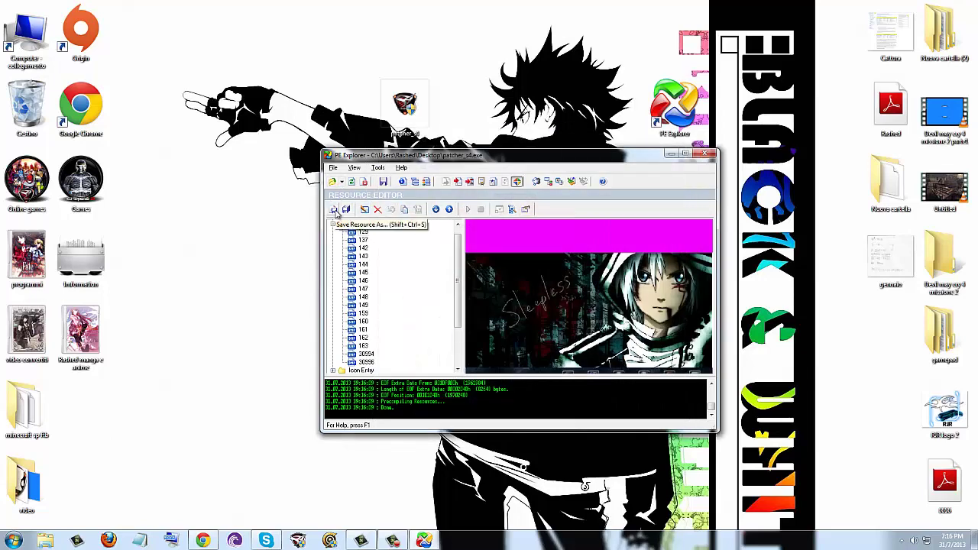
pyautogui.click(334, 210)
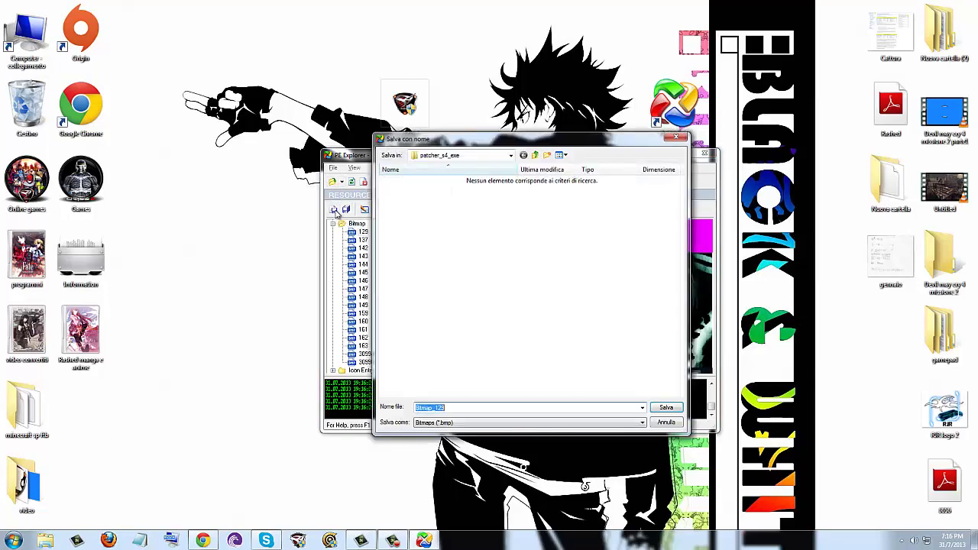
pyautogui.click(511, 156)
pyautogui.click(429, 175)
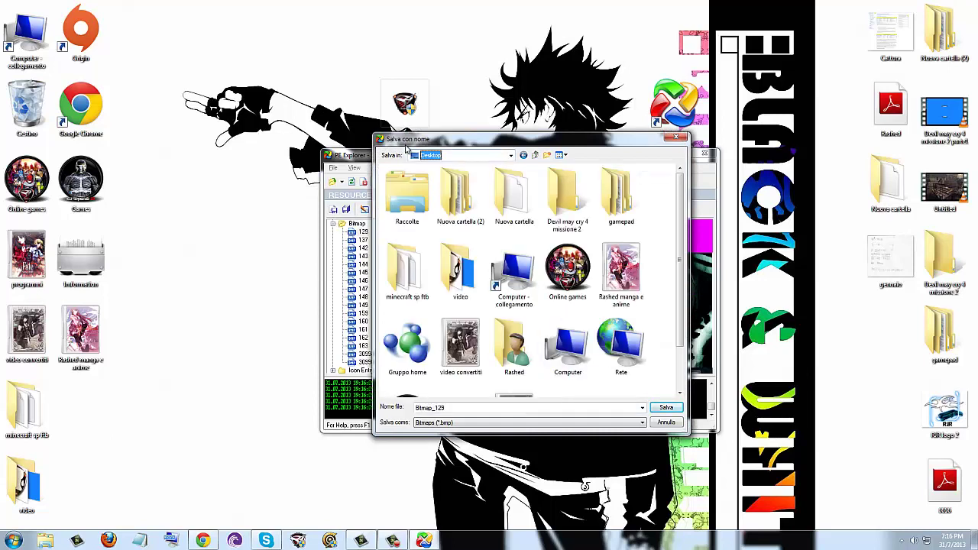
pyautogui.click(666, 408)
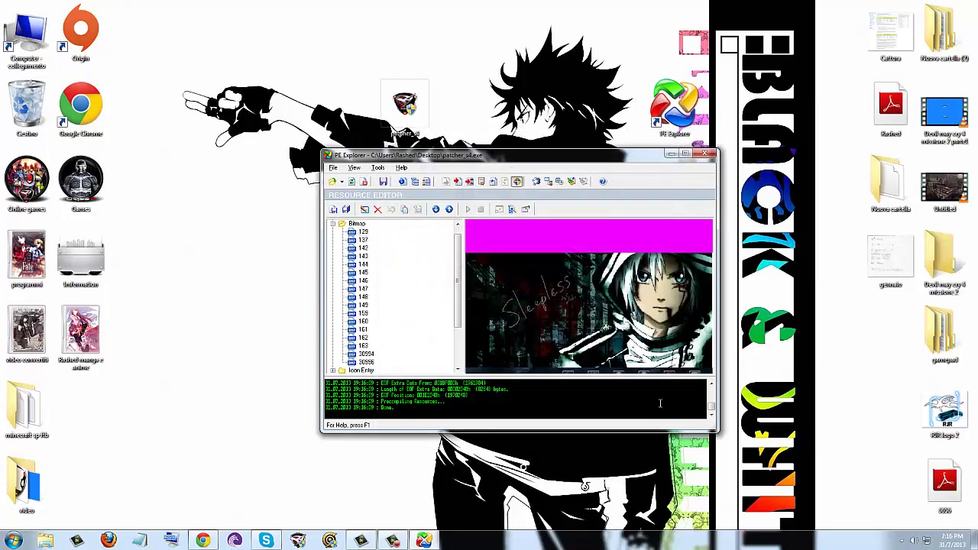
pyautogui.moveTo(241, 197); pyautogui.dragTo(259, 137)
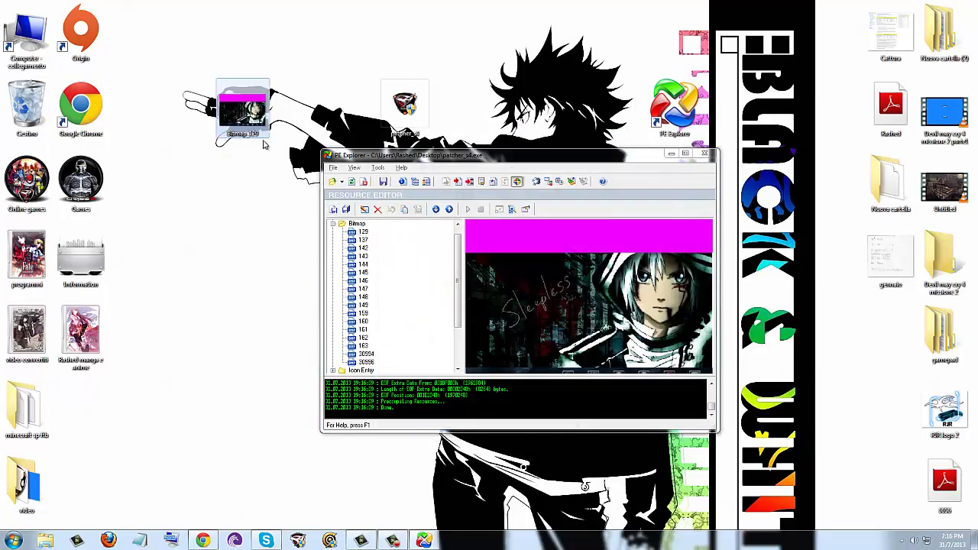
# Minimize PE Explorer, reposition the Bitmap_129 icon, then launch Paint and move its window below the icons
pyautogui.click(670, 154)
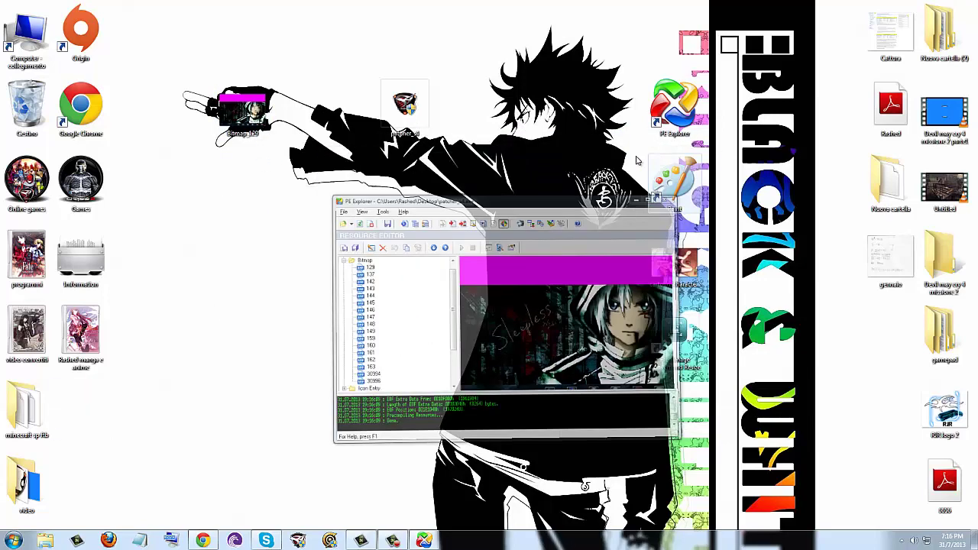
pyautogui.moveTo(242, 111); pyautogui.dragTo(351, 184)
pyautogui.click(690, 175)
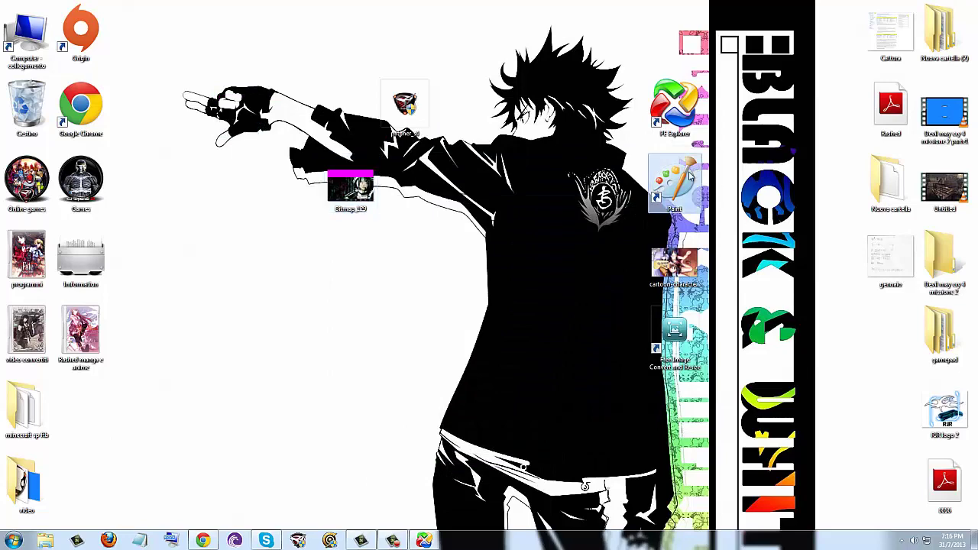
pyautogui.doubleClick(687, 184)
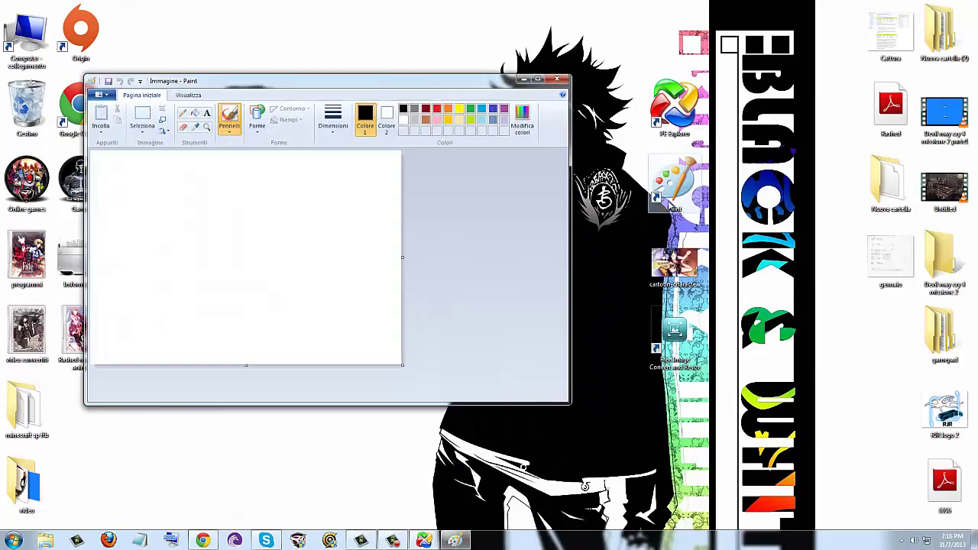
pyautogui.moveTo(342, 84)
pyautogui.mouseDown()
pyautogui.moveTo(78, 134)
pyautogui.moveTo(6, 167)
pyautogui.moveTo(330, 179)
pyautogui.moveTo(446, 222)
pyautogui.moveTo(446, 265)
pyautogui.mouseUp()
# Move Bitmap_129 clear of the Paint window and examine its pixel dimensions in the file's detailed properties
pyautogui.moveTo(349, 186); pyautogui.dragTo(350, 111)
pyautogui.rightClick(349, 128)
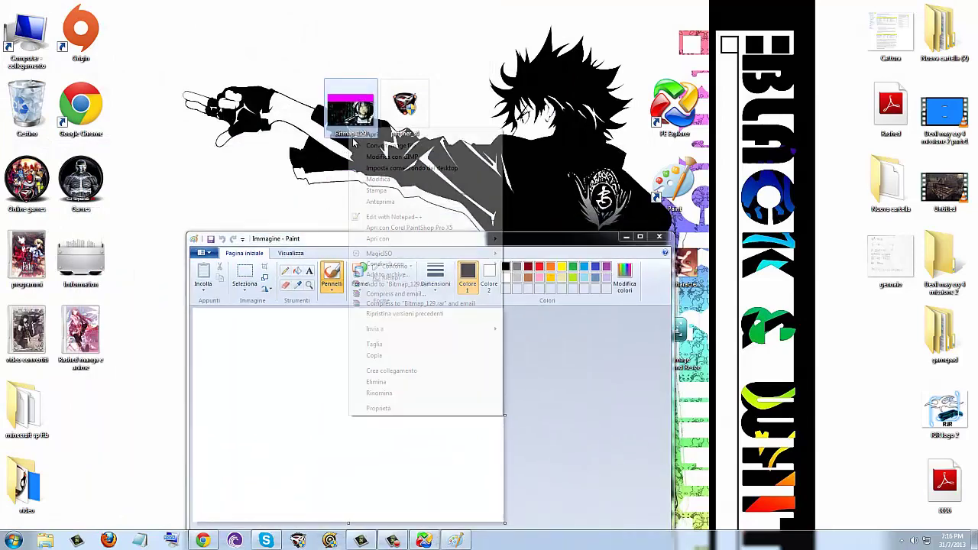
pyautogui.click(398, 410)
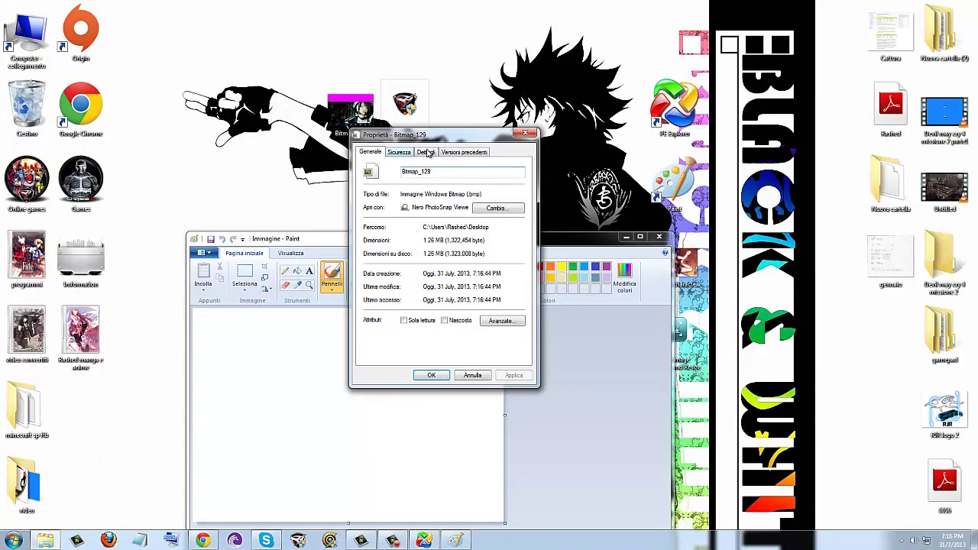
pyautogui.click(430, 153)
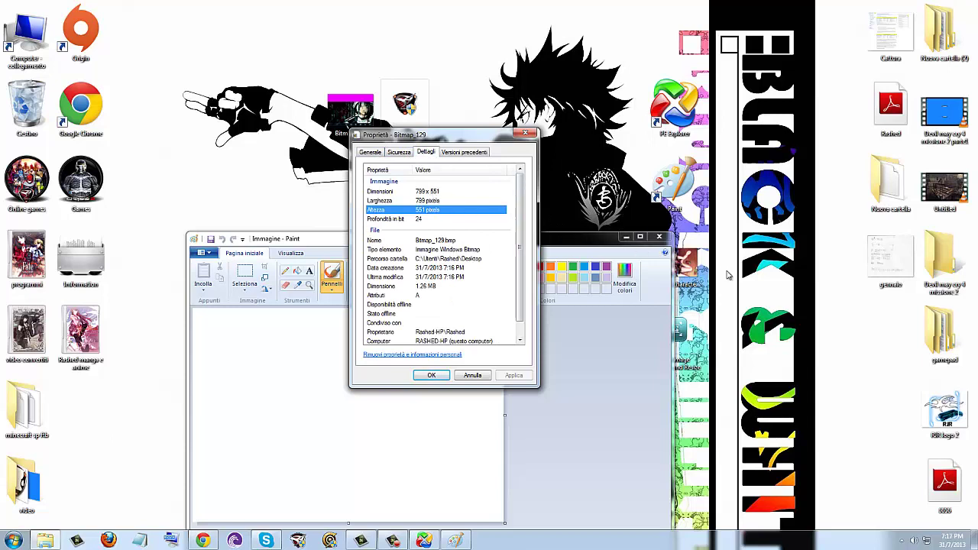
# Launch Free Image Convert and Resize from the desktop, decline its update and move the Bitmap_129 properties window aside
pyautogui.moveTo(692, 336); pyautogui.dragTo(825, 280)
pyautogui.doubleClick(795, 258)
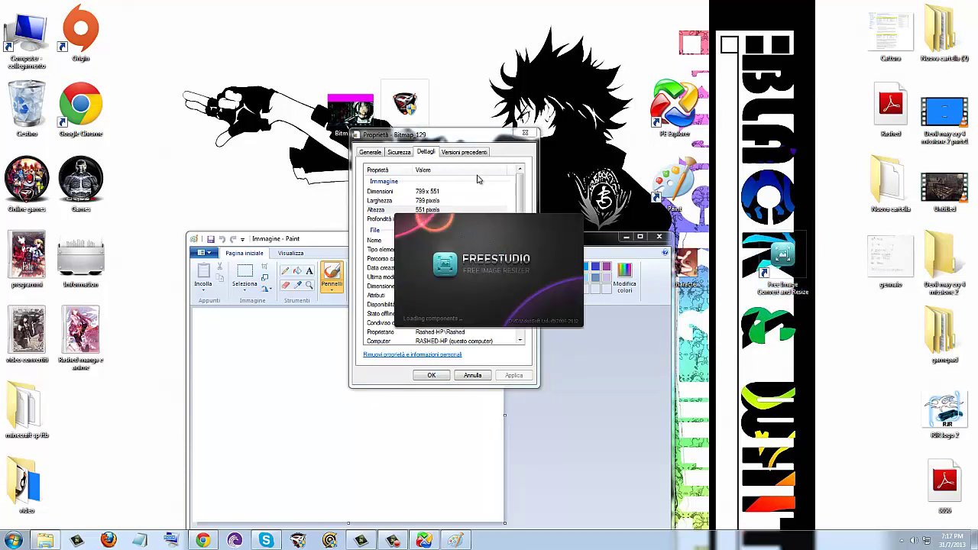
pyautogui.moveTo(453, 136); pyautogui.dragTo(359, 100)
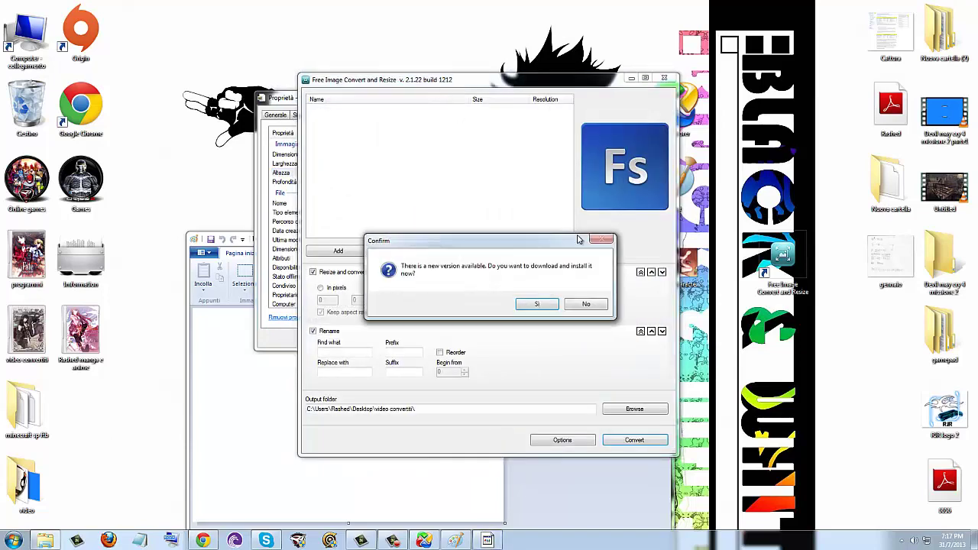
pyautogui.click(586, 305)
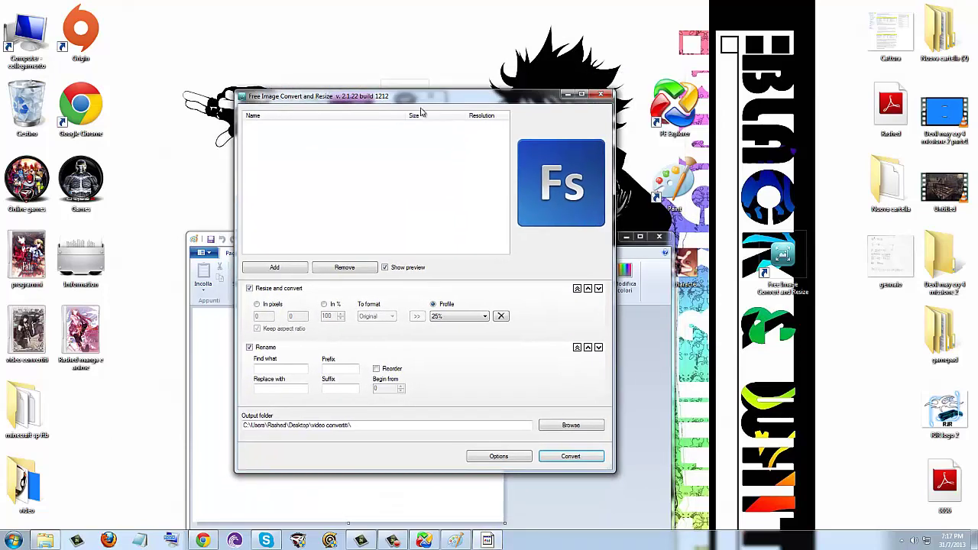
# Add cartoon-characters-anime-1280x800 from the Desktop to the image conversion list
pyautogui.click(295, 267)
pyautogui.moveTo(523, 243); pyautogui.dragTo(523, 219)
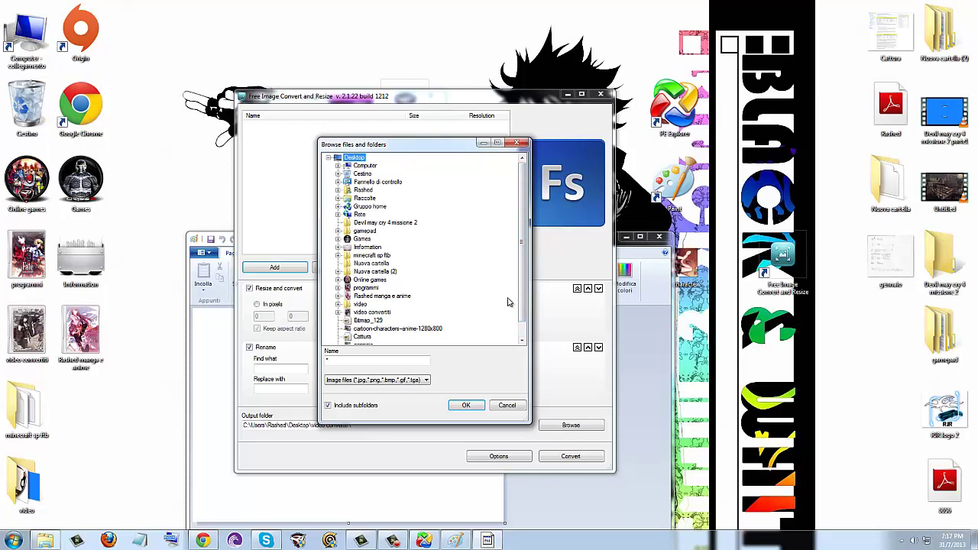
pyautogui.click(397, 330)
pyautogui.click(467, 406)
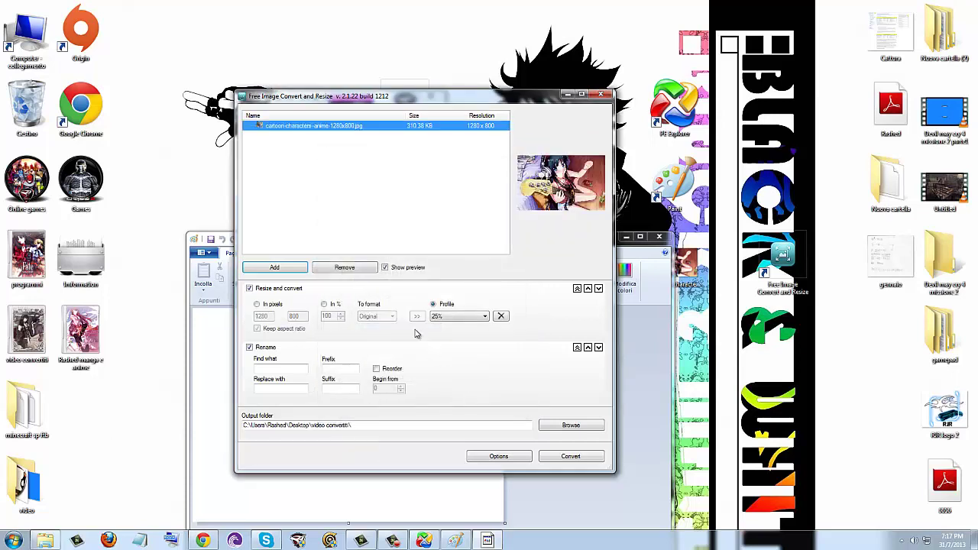
# Set the image's resize to 799 by 551 pixels without keeping the aspect ratio, with the bitmap's properties in view
pyautogui.click(270, 307)
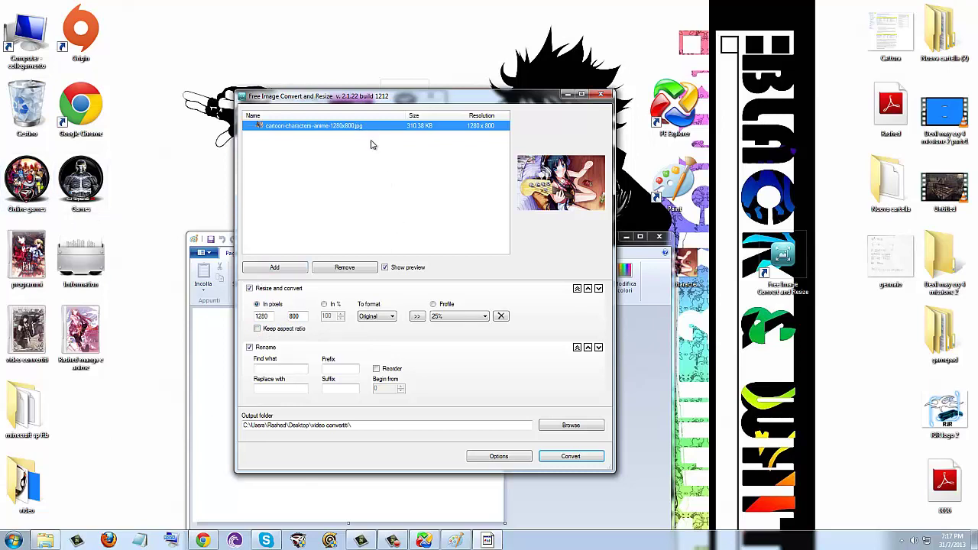
pyautogui.moveTo(356, 100); pyautogui.dragTo(335, 87)
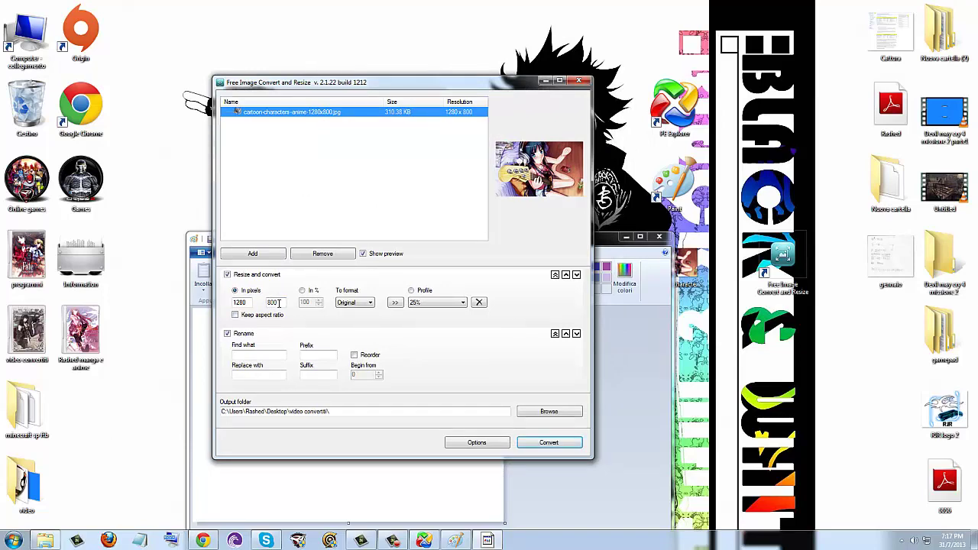
pyautogui.moveTo(294, 81); pyautogui.dragTo(371, 53)
pyautogui.doubleClick(313, 276)
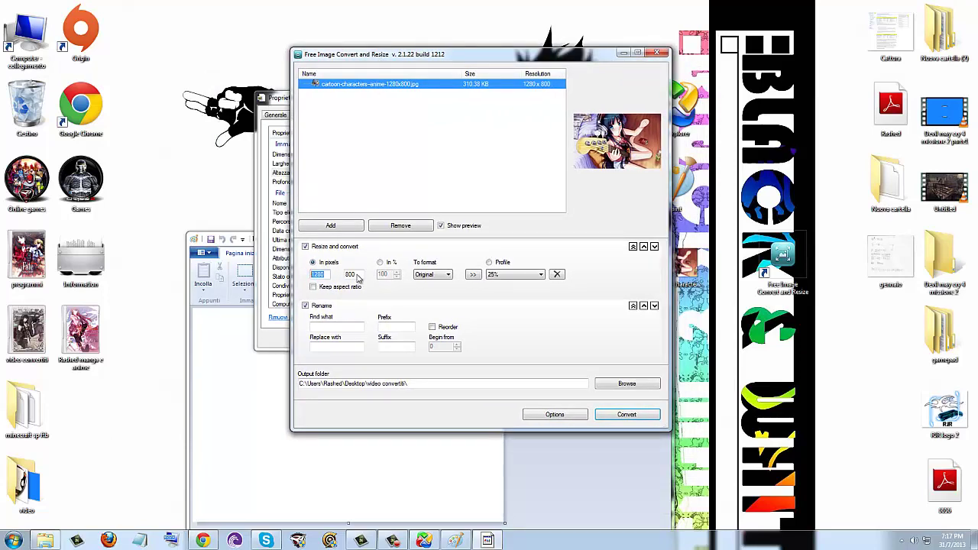
pyautogui.moveTo(449, 69); pyautogui.dragTo(469, 85)
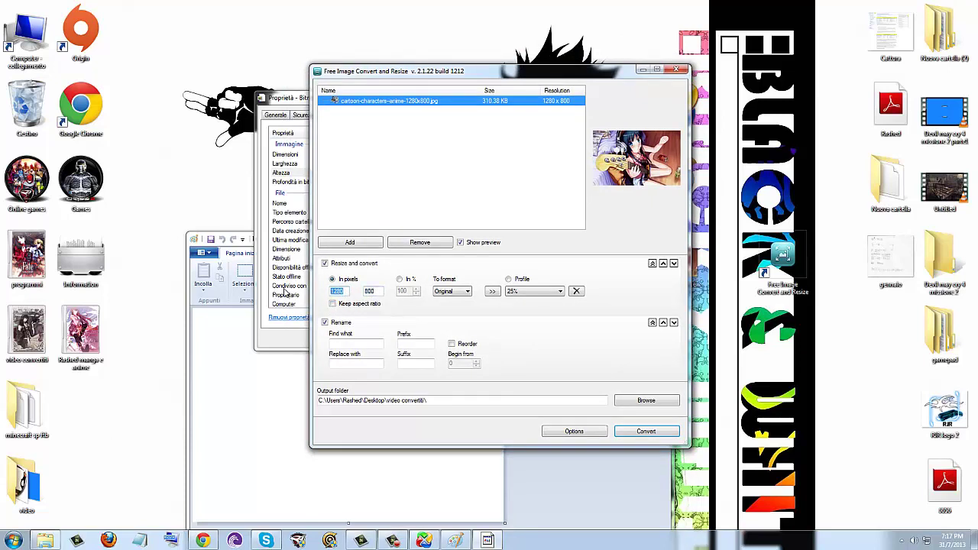
pyautogui.click(333, 304)
pyautogui.click(333, 304)
pyautogui.moveTo(440, 75); pyautogui.dragTo(391, 90)
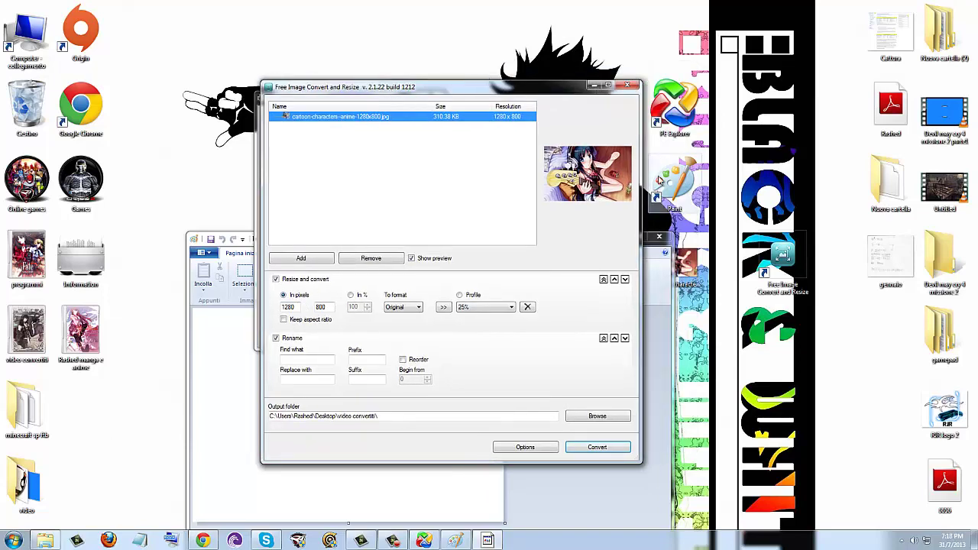
pyautogui.moveTo(527, 86); pyautogui.dragTo(652, 101)
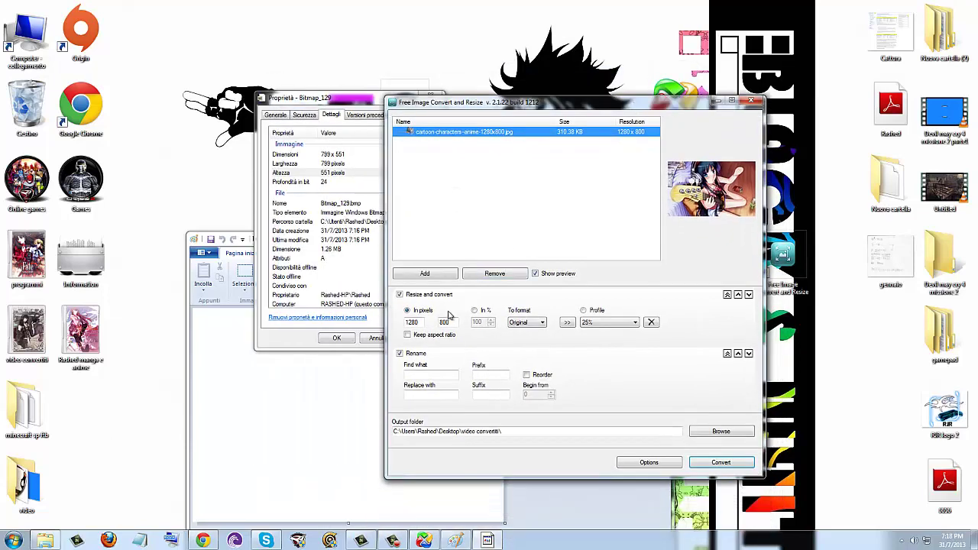
pyautogui.doubleClick(420, 325)
pyautogui.doubleClick(454, 324)
# Set the output folder to the Desktop, convert the image and close Free Image Convert and Resize
pyautogui.click(721, 432)
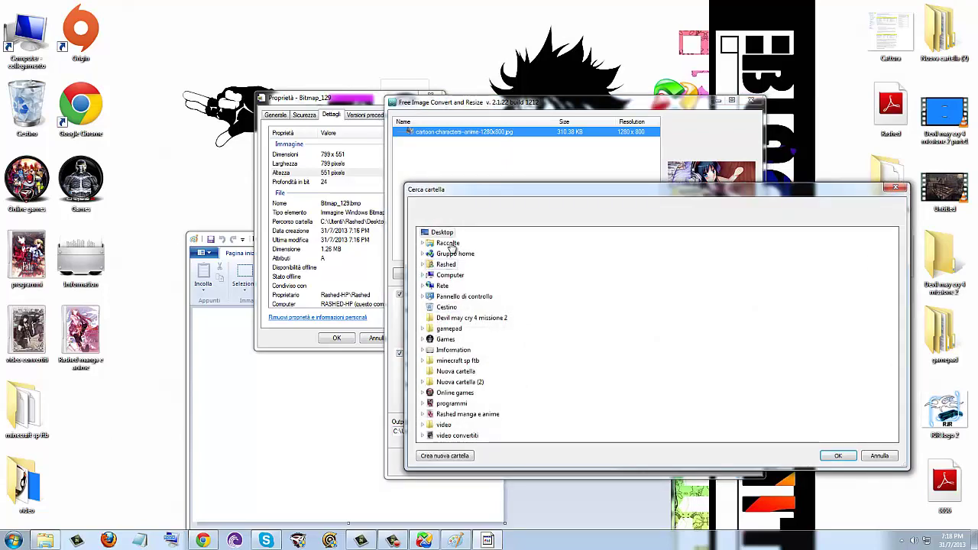
pyautogui.click(838, 455)
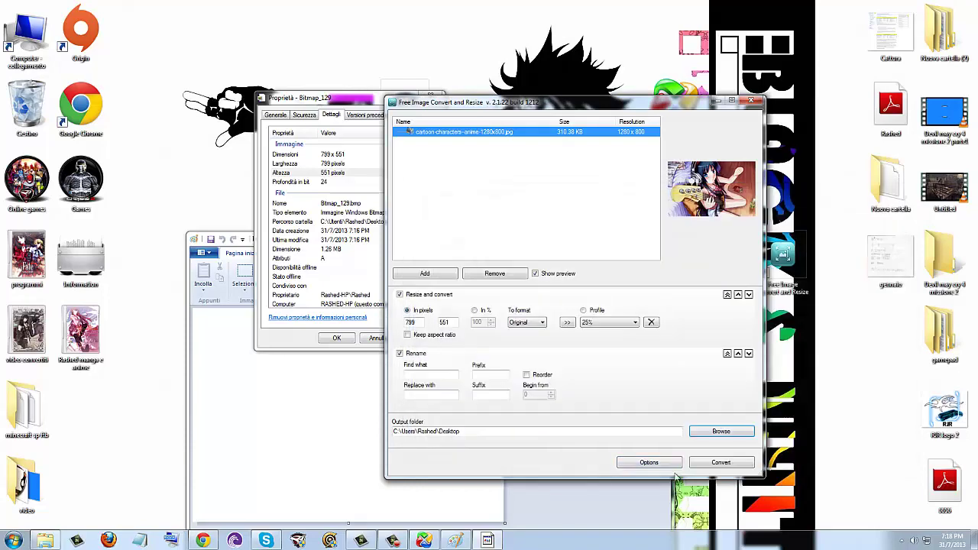
pyautogui.click(723, 462)
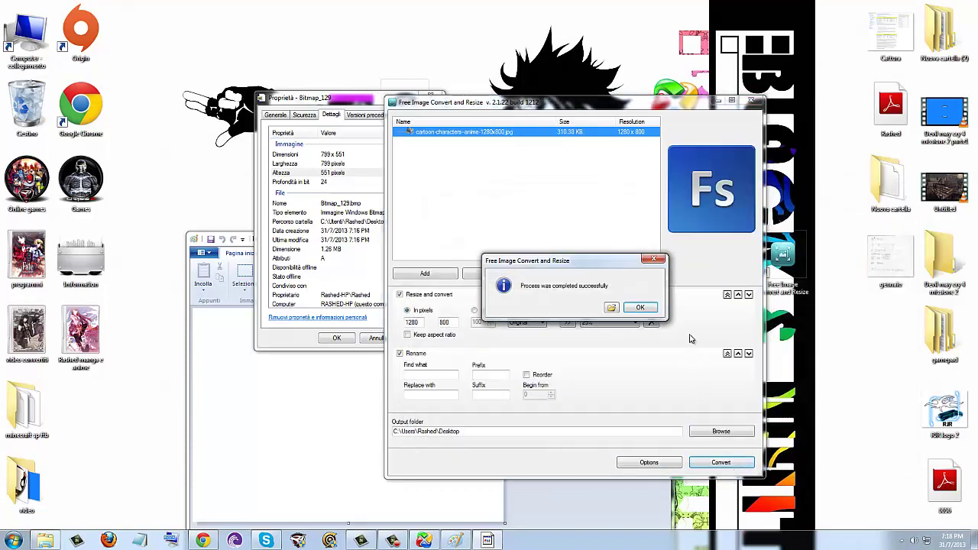
pyautogui.click(639, 308)
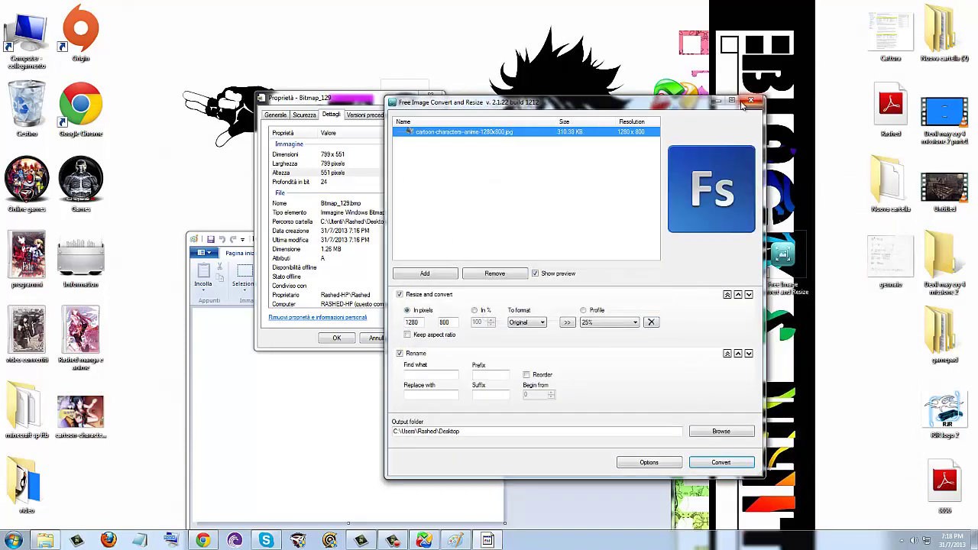
pyautogui.click(751, 100)
# Separate the original and converted anime images on the desktop and check the converted copy's dimensions in its properties
pyautogui.moveTo(685, 264); pyautogui.dragTo(912, 348)
pyautogui.moveTo(80, 412)
pyautogui.mouseDown()
pyautogui.moveTo(726, 195)
pyautogui.moveTo(769, 165)
pyautogui.moveTo(748, 162)
pyautogui.moveTo(737, 179)
pyautogui.mouseUp()
pyautogui.rightClick(735, 185)
pyautogui.click(756, 465)
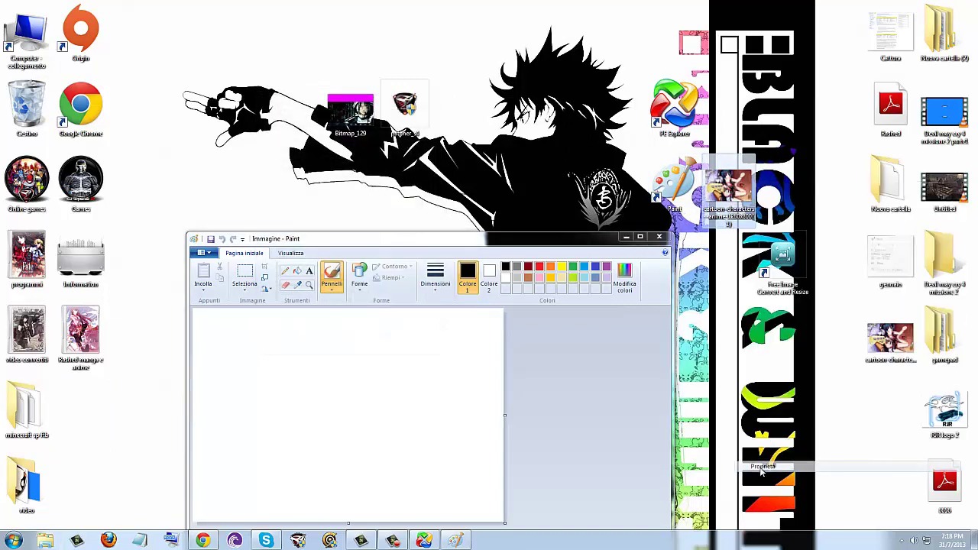
pyautogui.click(810, 206)
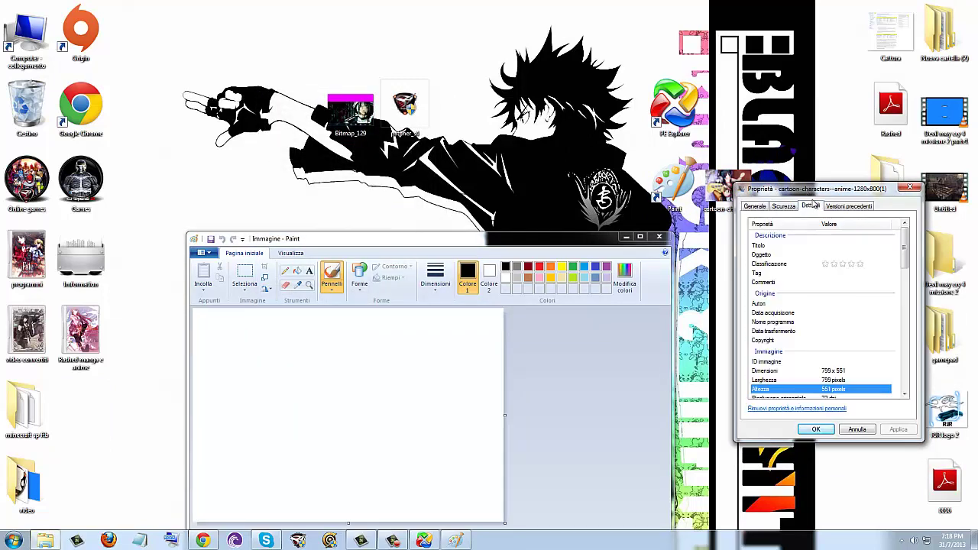
pyautogui.click(909, 188)
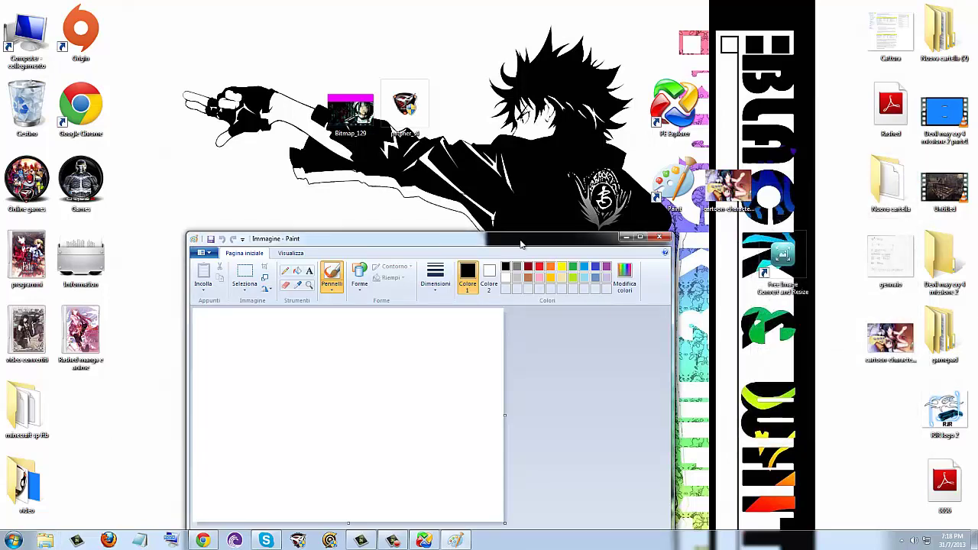
# Open a second Paint window, load Bitmap_129 into the first one and place both windows side by side
pyautogui.moveTo(519, 243); pyautogui.dragTo(2, 230)
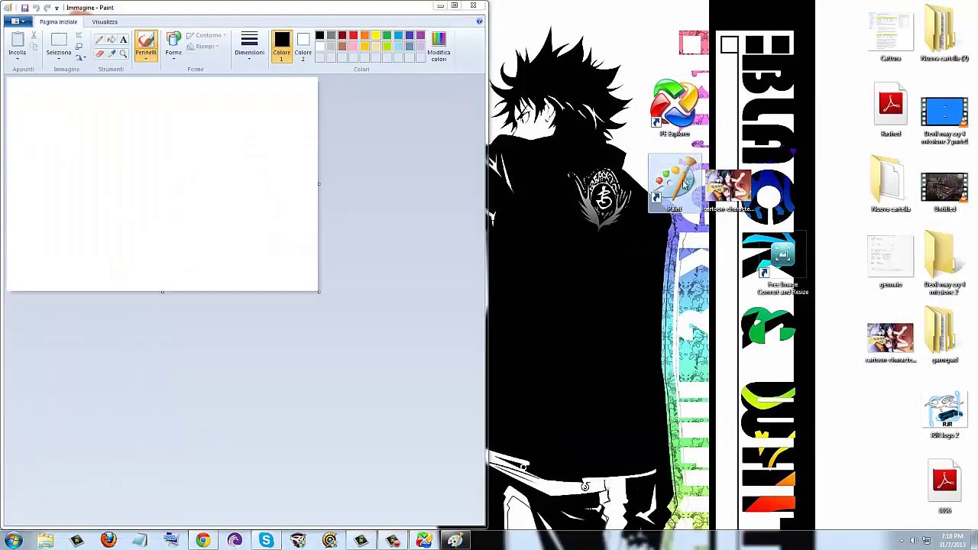
pyautogui.doubleClick(684, 184)
pyautogui.press('super+Right')
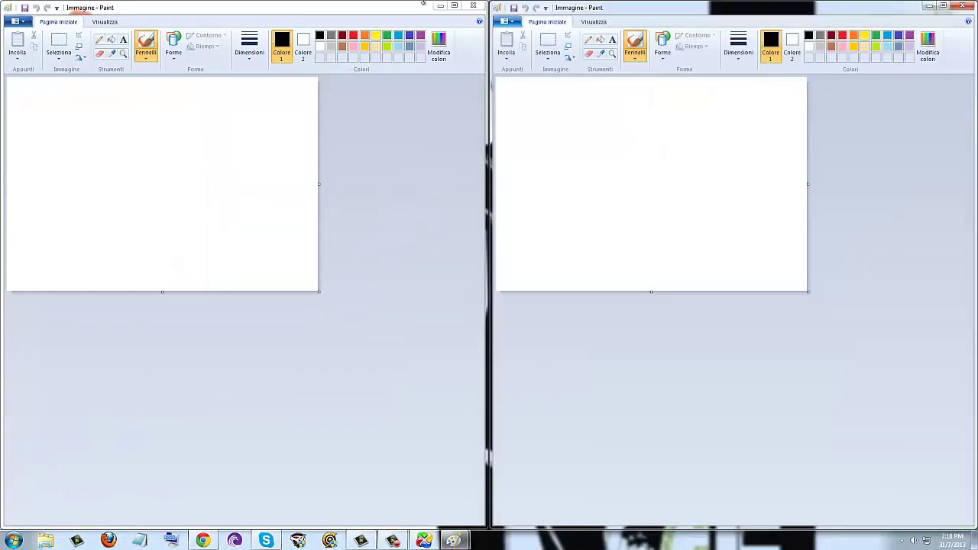
pyautogui.moveTo(423, 3); pyautogui.dragTo(423, 182)
pyautogui.moveTo(350, 113); pyautogui.dragTo(260, 329)
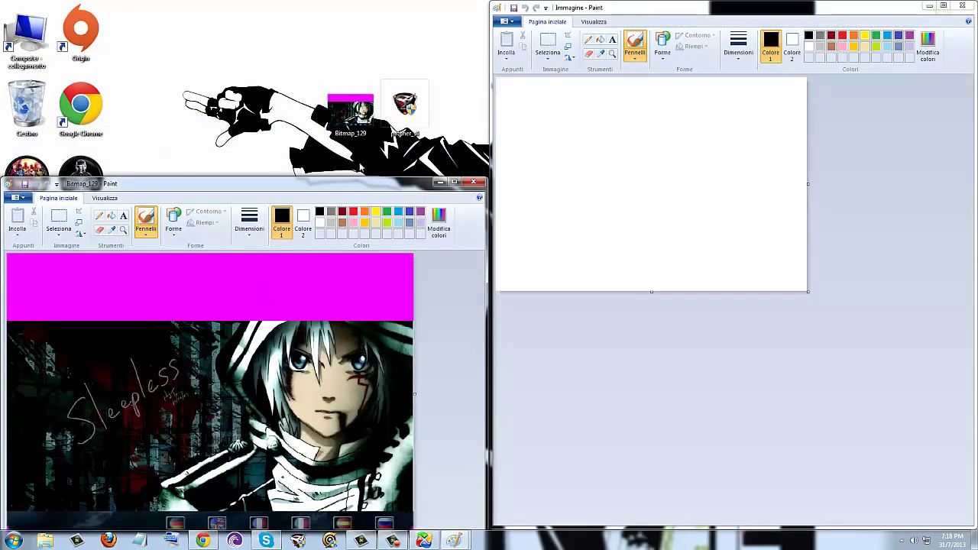
pyautogui.moveTo(359, 184); pyautogui.dragTo(2, 192)
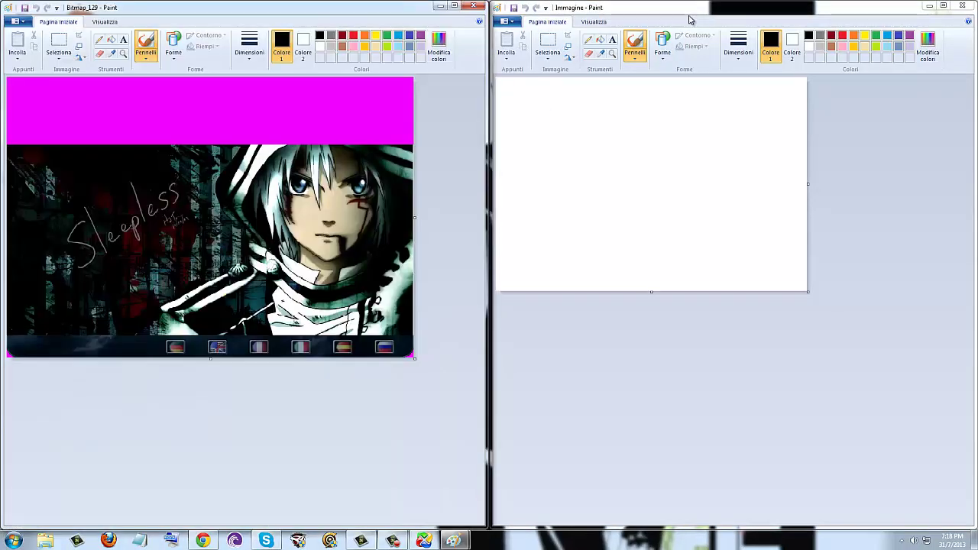
# Load the converted anime image from the desktop into the second Paint window and place that window beside Bitmap_129 again
pyautogui.moveTo(689, 16); pyautogui.dragTo(628, 93)
pyautogui.moveTo(628, 164)
pyautogui.mouseDown()
pyautogui.moveTo(581, 247)
pyautogui.moveTo(610, 157)
pyautogui.mouseUp()
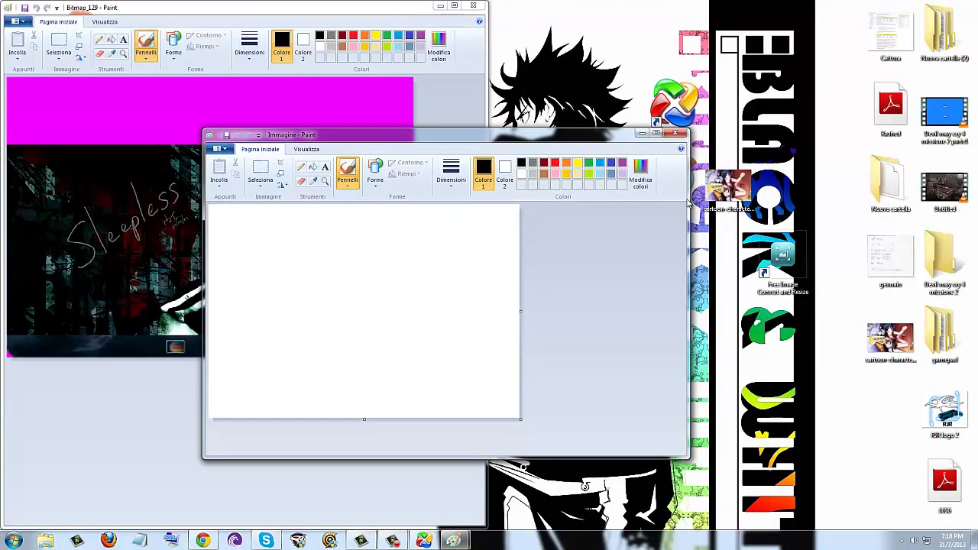
pyautogui.moveTo(737, 195); pyautogui.dragTo(417, 310)
pyautogui.moveTo(496, 150); pyautogui.dragTo(977, 176)
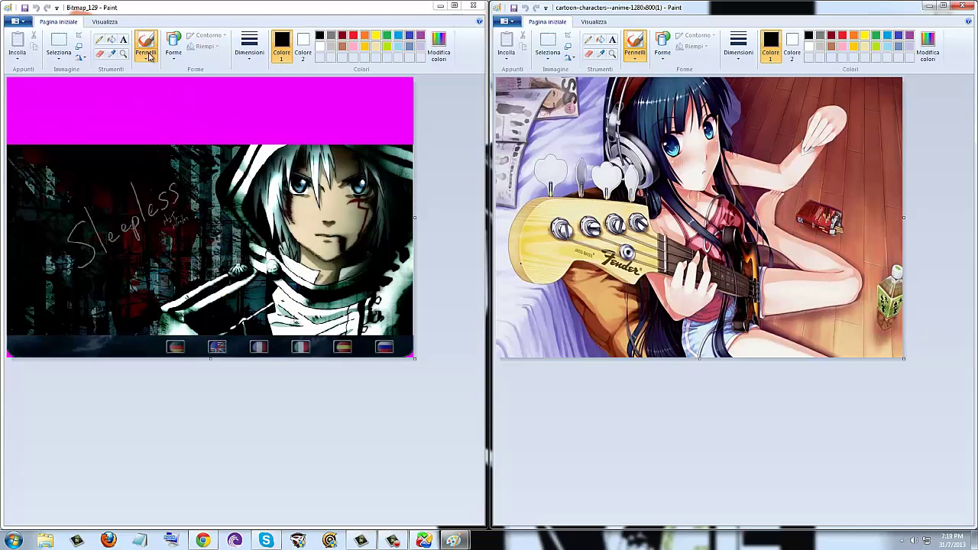
# Select the whole anime image in the second Paint window, shift it slightly sideways and cut it out
pyautogui.click(546, 54)
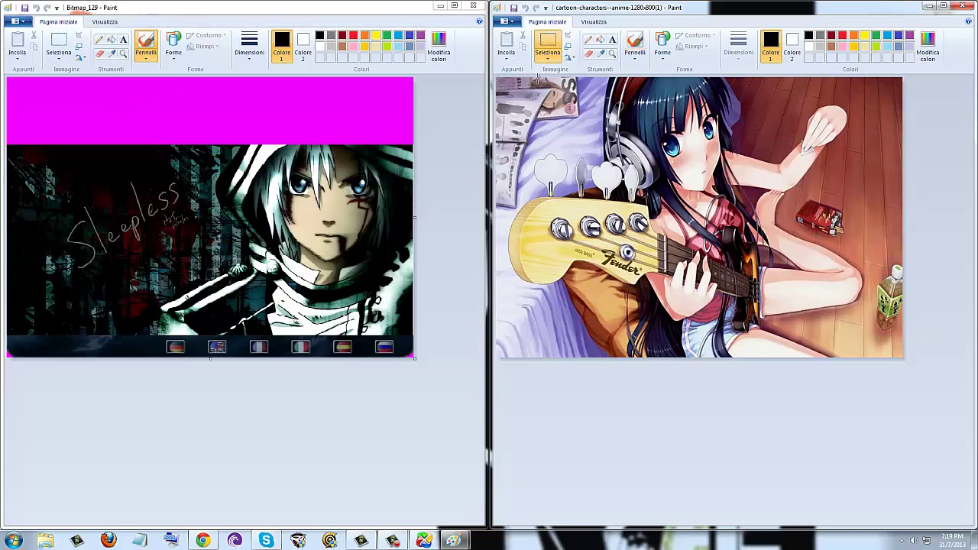
pyautogui.moveTo(585, 81)
pyautogui.mouseDown()
pyautogui.moveTo(749, 87)
pyautogui.moveTo(870, 145)
pyautogui.moveTo(933, 236)
pyautogui.moveTo(962, 316)
pyautogui.moveTo(950, 364)
pyautogui.mouseUp()
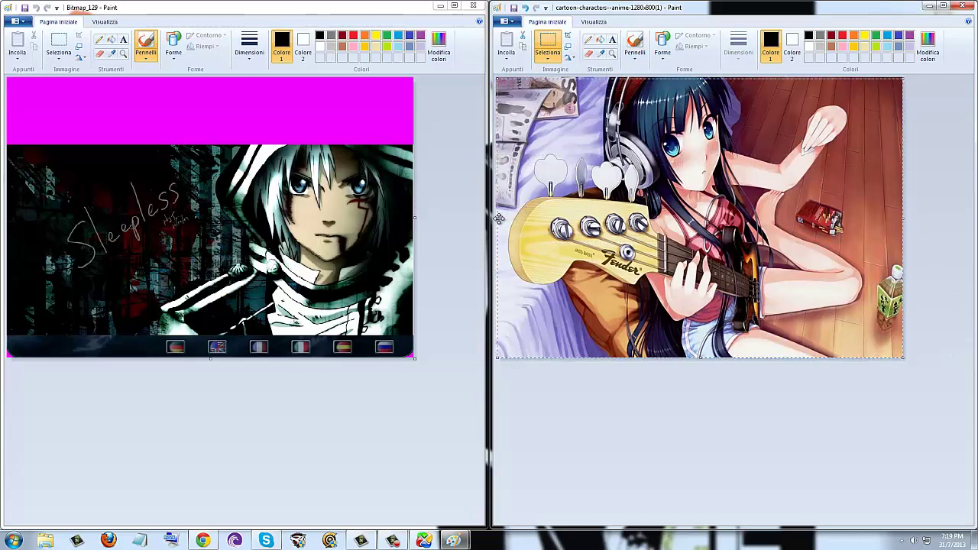
pyautogui.moveTo(498, 218); pyautogui.dragTo(513, 218)
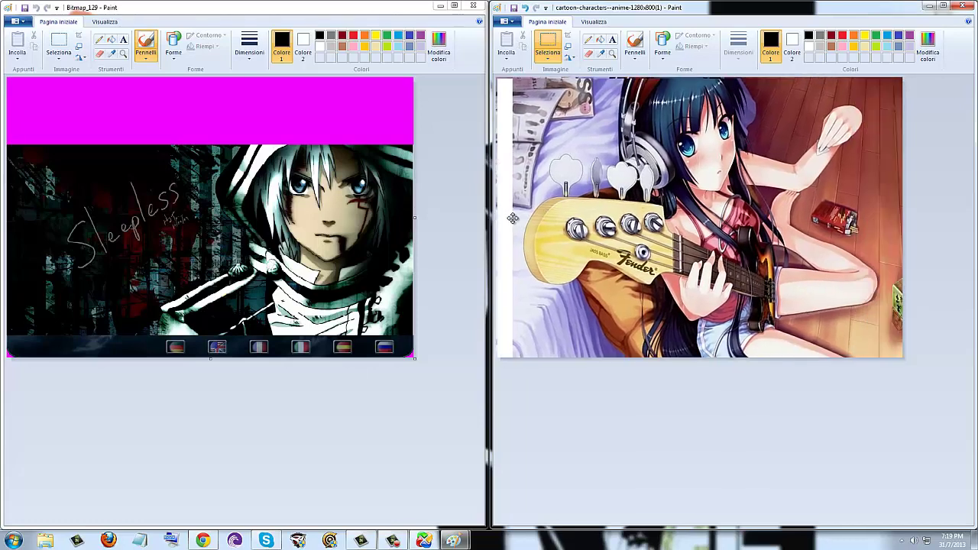
pyautogui.rightClick(613, 189)
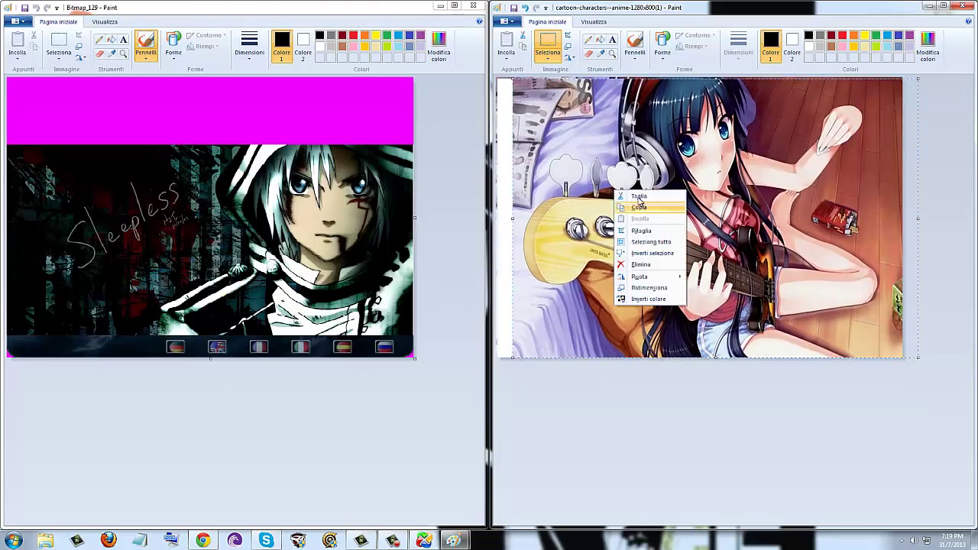
pyautogui.click(634, 197)
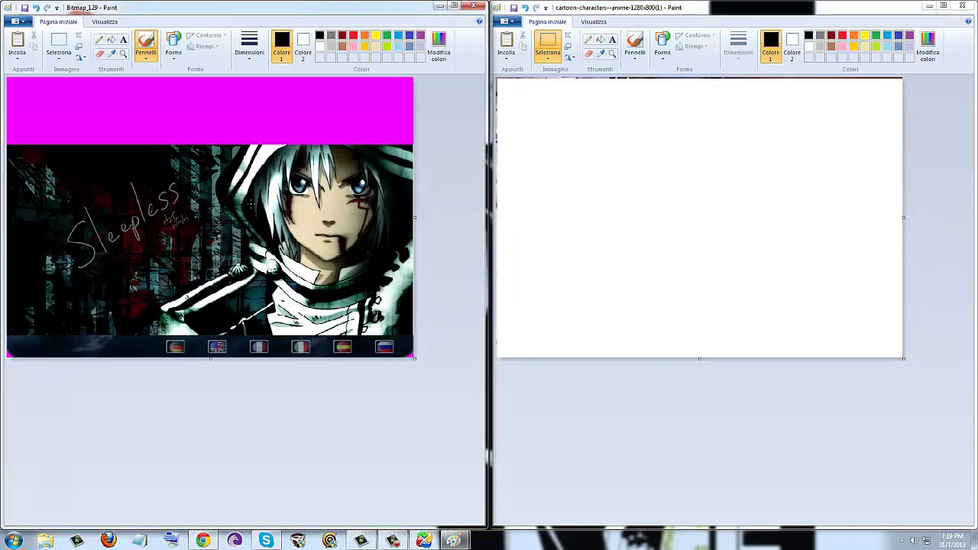
# Paste the anime image into Bitmap_129 and squeeze it to fit between the magenta band and the flag bar
pyautogui.click(77, 7)
pyautogui.hotkey('ctrl', 'v')
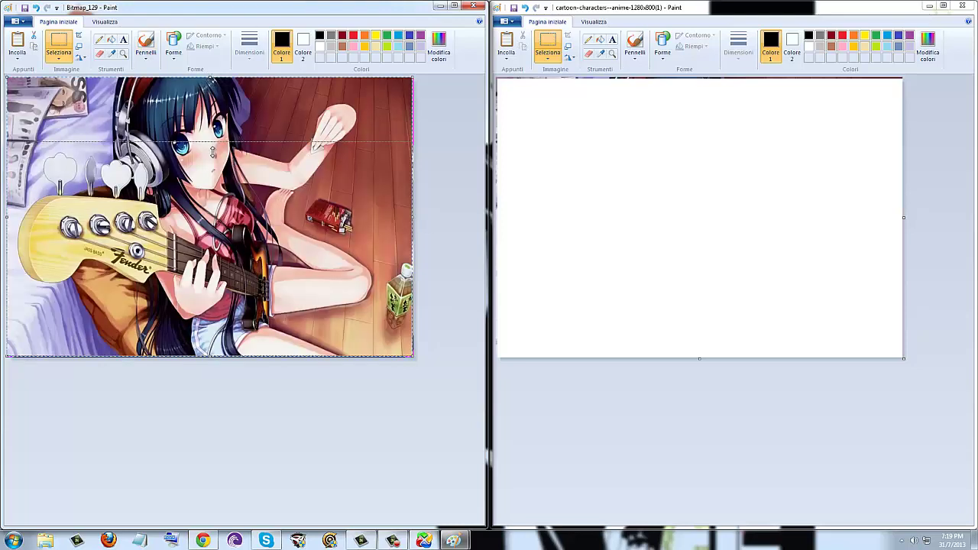
pyautogui.moveTo(209, 74); pyautogui.dragTo(208, 146)
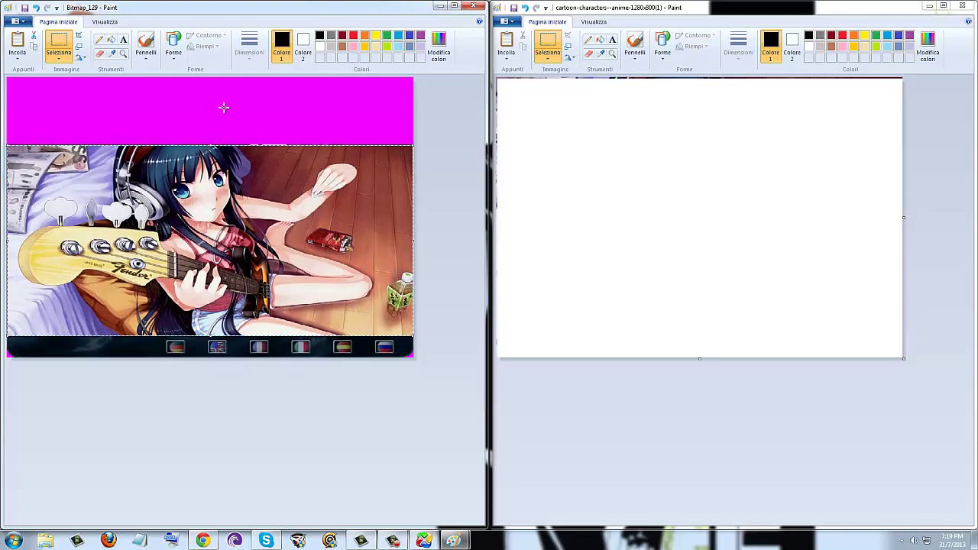
pyautogui.click(444, 138)
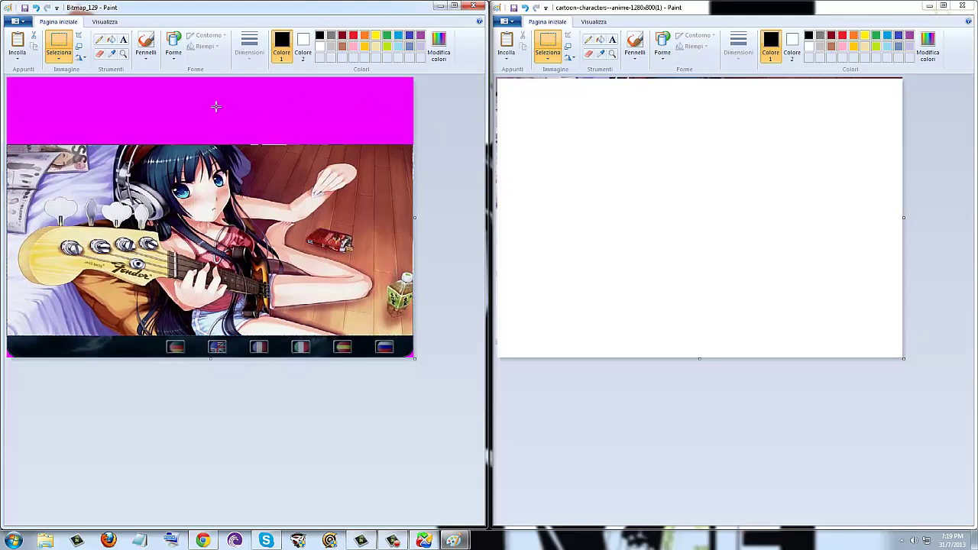
# Save Bitmap_129, close its Paint window and check the saved bitmap in the image viewer
pyautogui.click(18, 22)
pyautogui.click(39, 86)
pyautogui.click(471, 7)
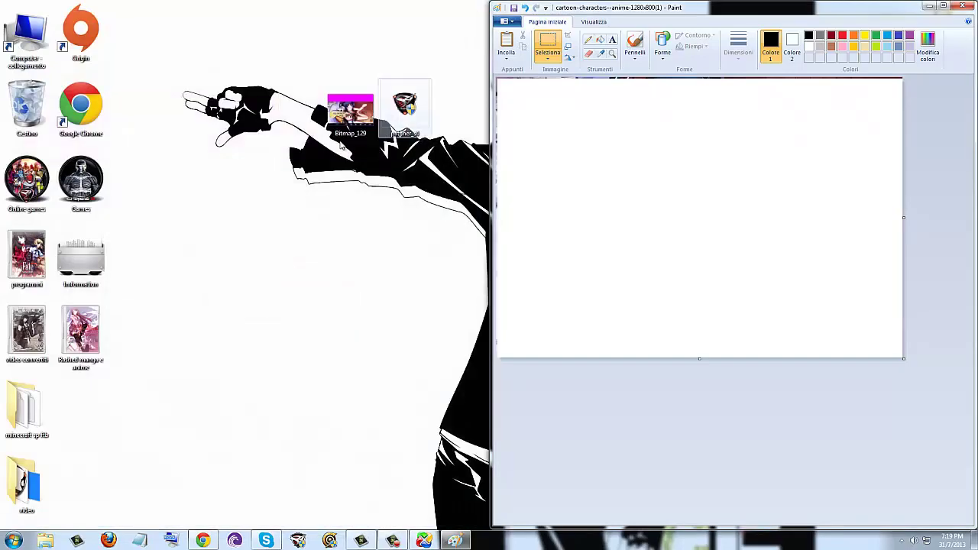
pyautogui.doubleClick(352, 125)
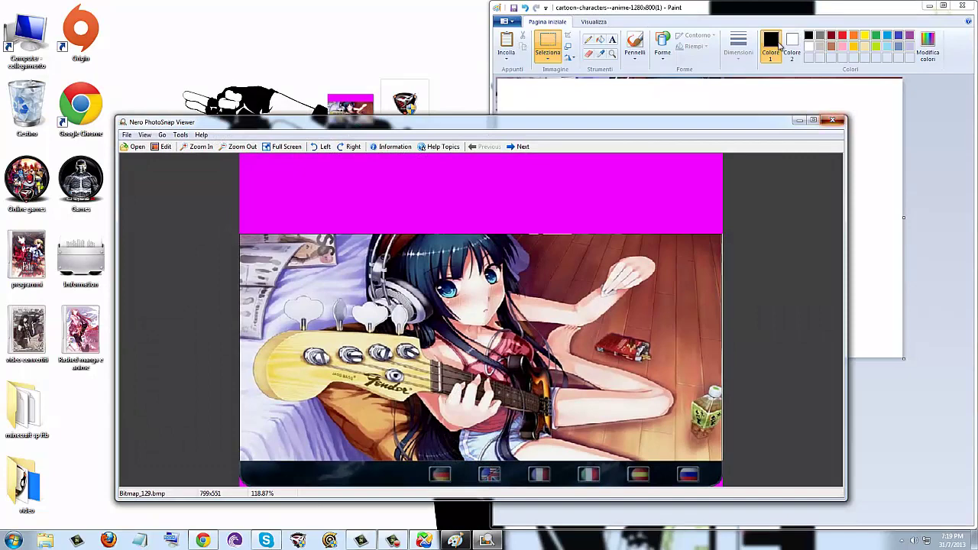
pyautogui.click(832, 120)
# Close the remaining Paint window with the emptied anime image without saving its changes
pyautogui.moveTo(691, 4); pyautogui.dragTo(388, 81)
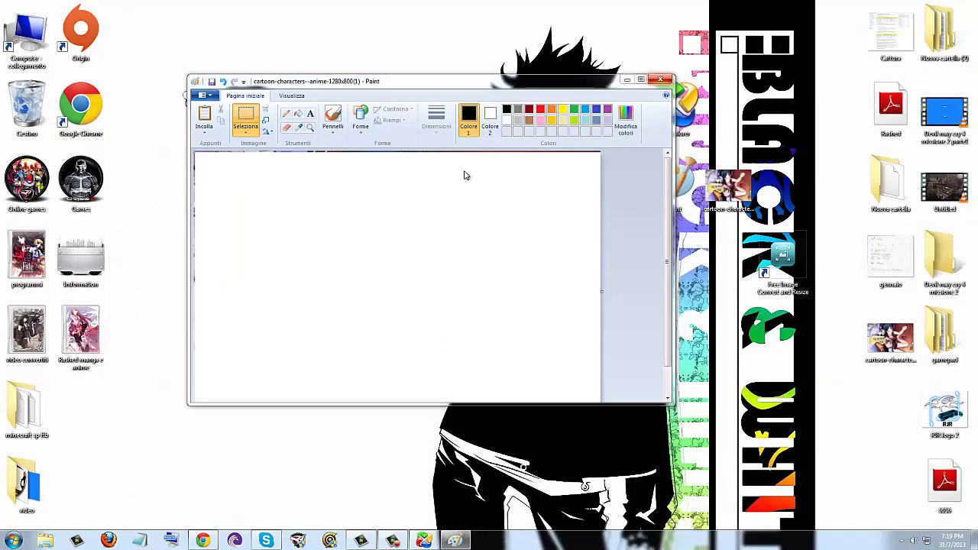
pyautogui.hotkey('alt', 'F4')
pyautogui.click(447, 251)
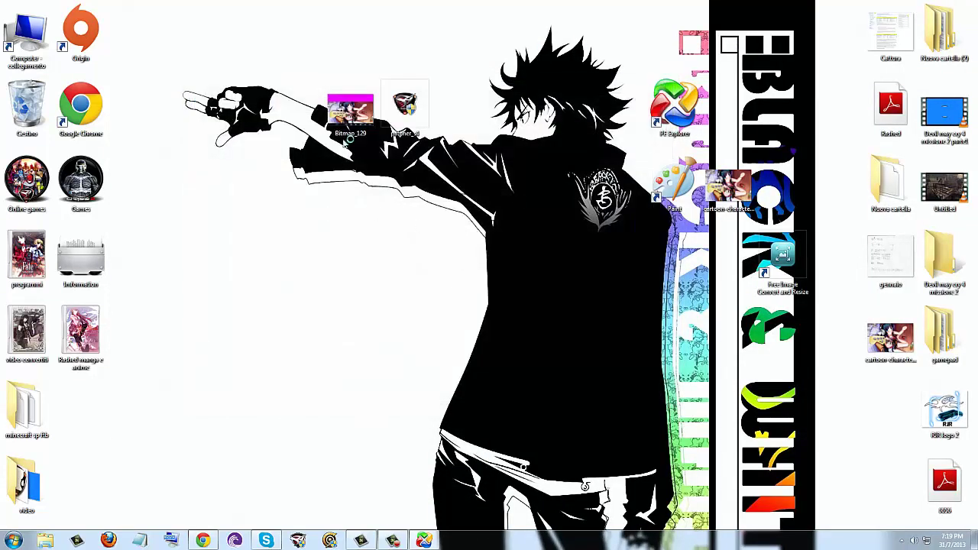
# Move the Bitmap_129 icon lower on the desktop, then switch to PE Explorer and narrow its window
pyautogui.moveTo(348, 142); pyautogui.dragTo(346, 204)
pyautogui.click(425, 539)
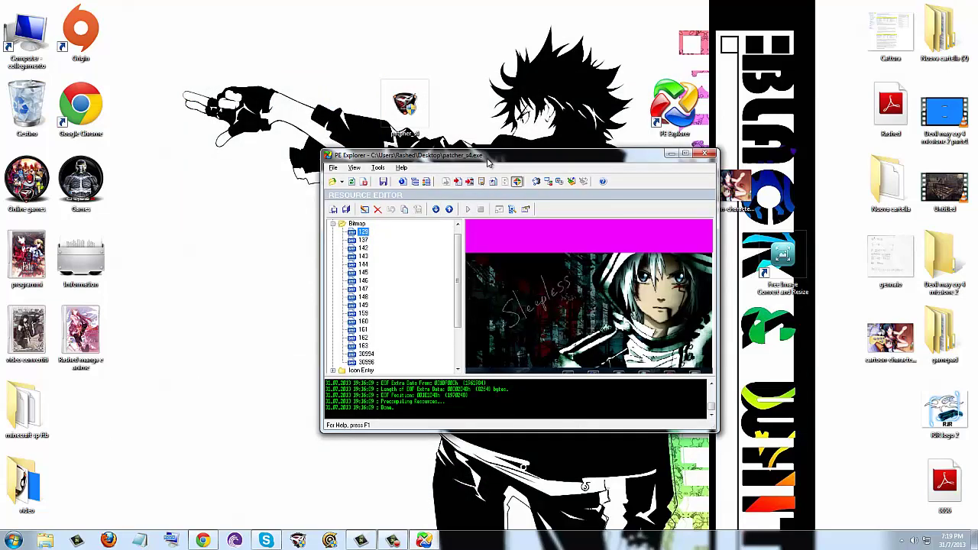
pyautogui.moveTo(324, 157); pyautogui.dragTo(340, 157)
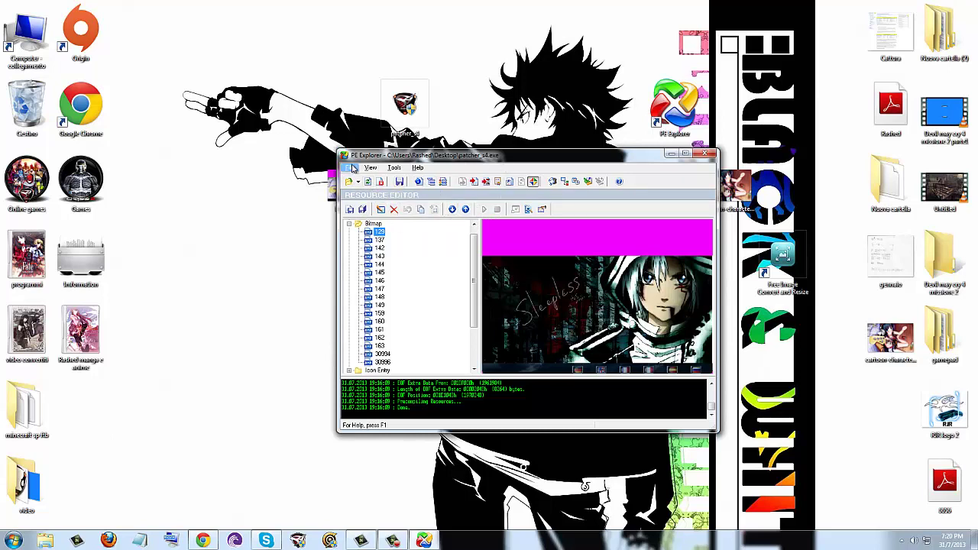
pyautogui.click(349, 167)
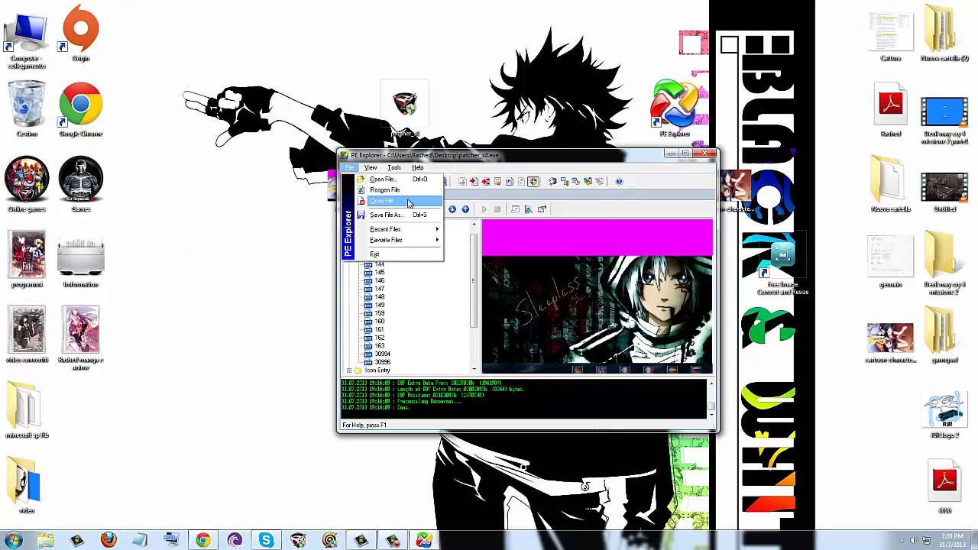
pyautogui.moveTo(399, 228)
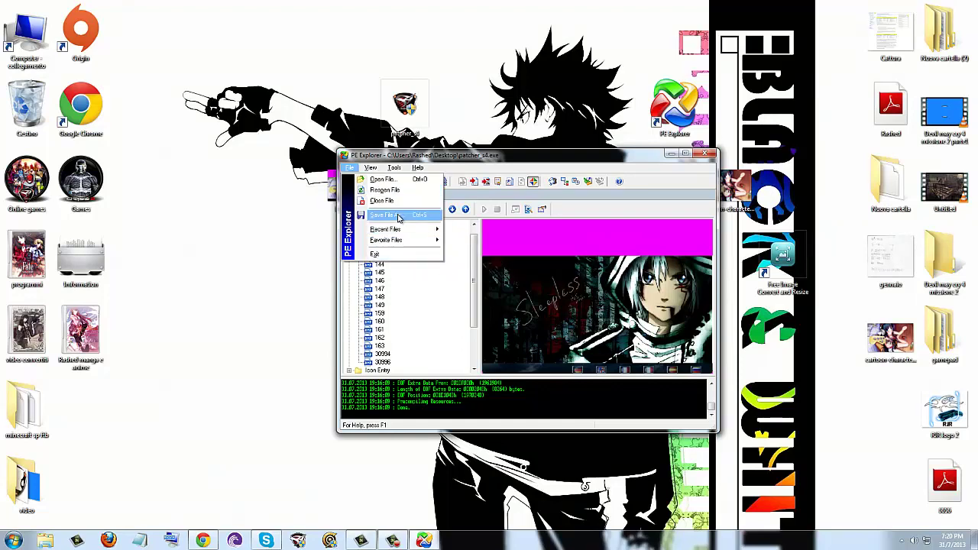
pyautogui.click(418, 288)
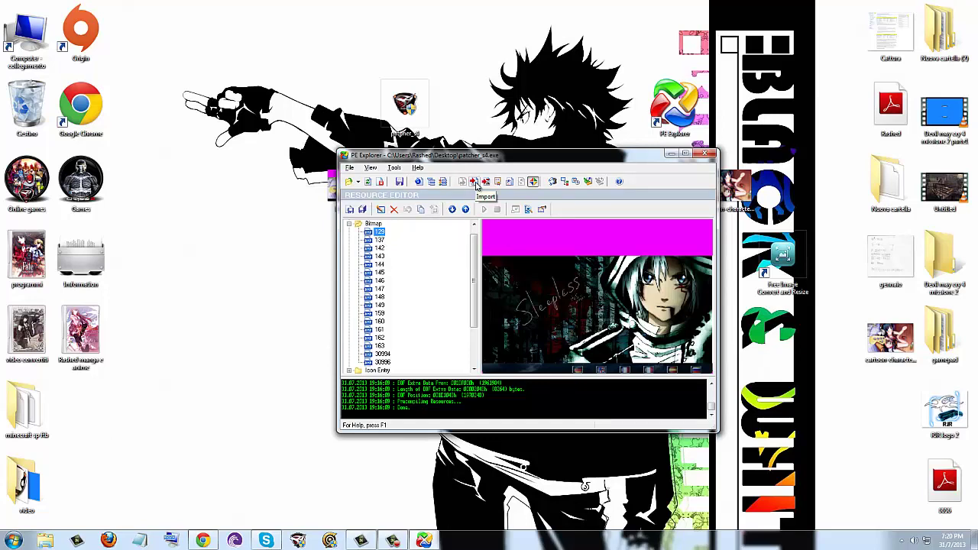
pyautogui.click(474, 182)
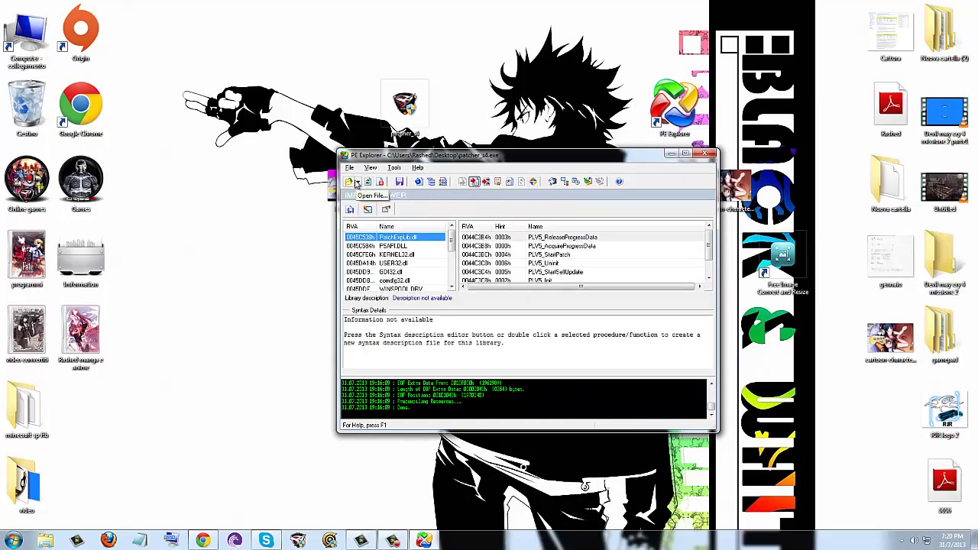
pyautogui.click(351, 209)
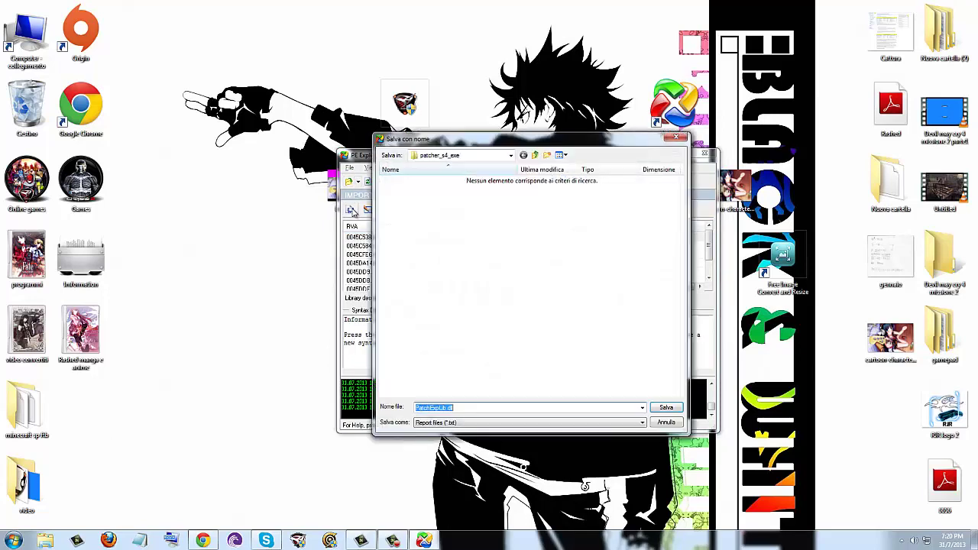
pyautogui.click(674, 139)
pyautogui.click(533, 181)
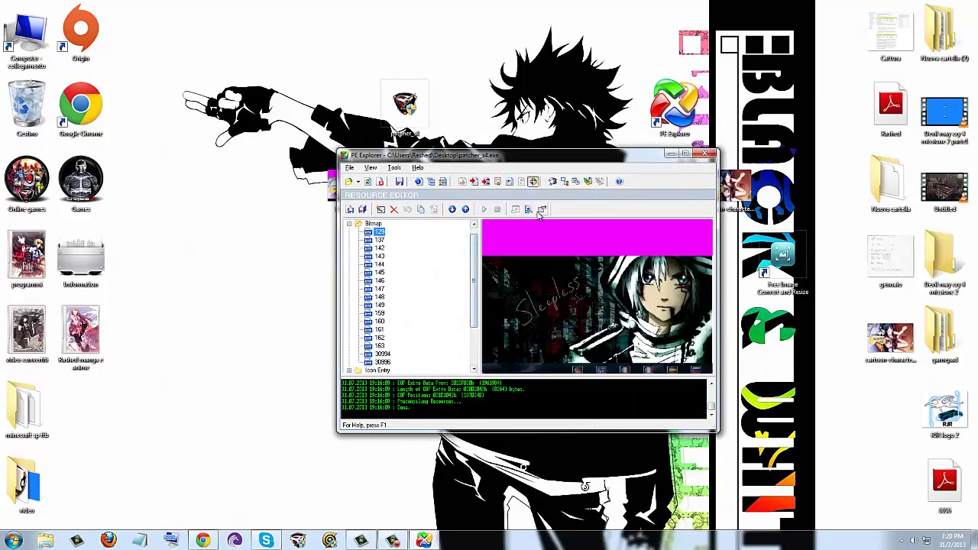
# Open the resource replacement editor for bitmap 129 and move its window up so all its controls are reachable
pyautogui.click(380, 211)
pyautogui.moveTo(73, 137); pyautogui.dragTo(645, 209)
pyautogui.click(660, 204)
pyautogui.click(383, 212)
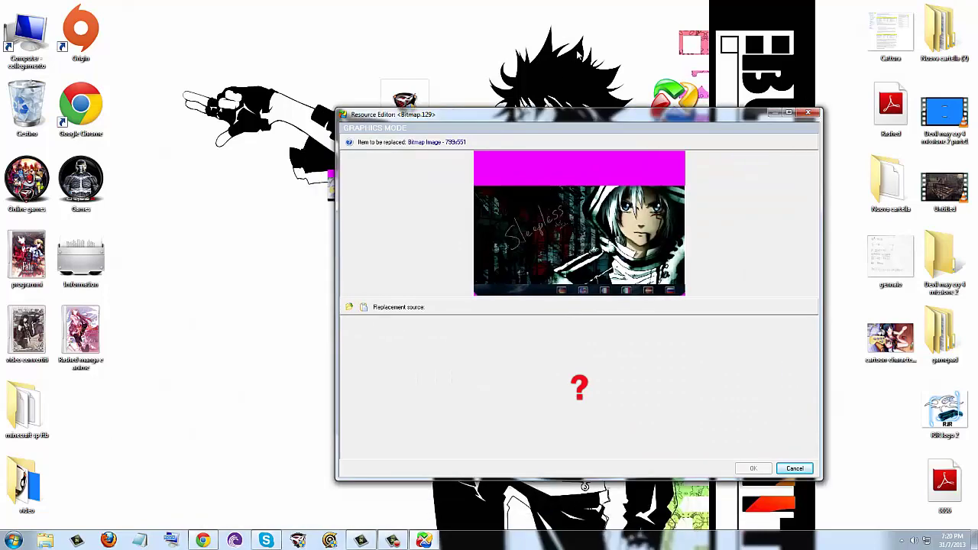
pyautogui.moveTo(558, 115); pyautogui.dragTo(675, 97)
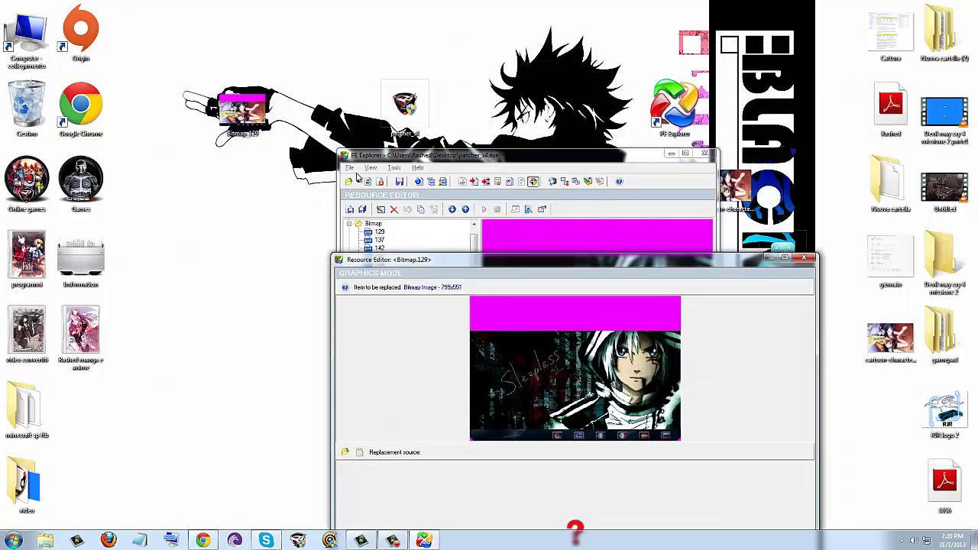
pyautogui.moveTo(473, 263); pyautogui.dragTo(471, 74)
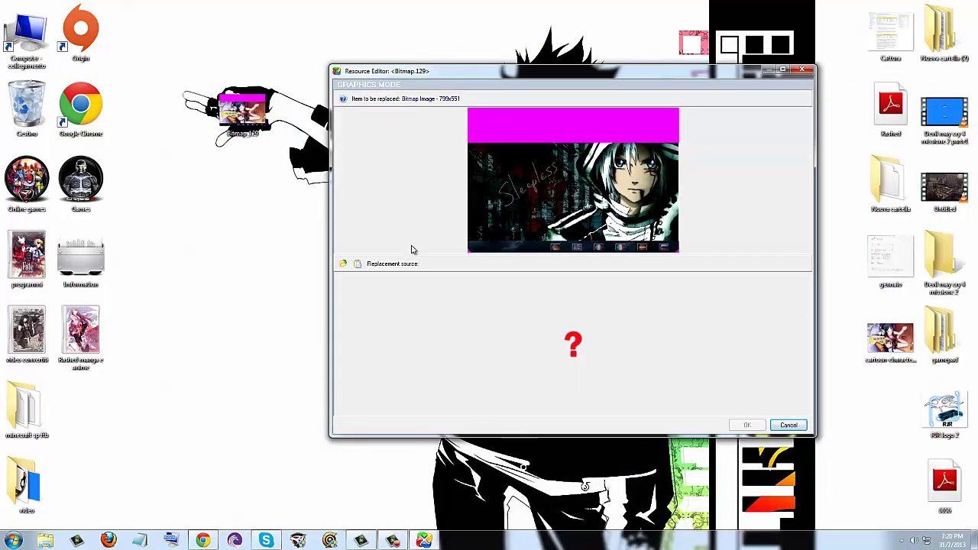
# Load Bitmap_129 from the Desktop as the replacement source for bitmap 129 and accept the replacement
pyautogui.click(344, 265)
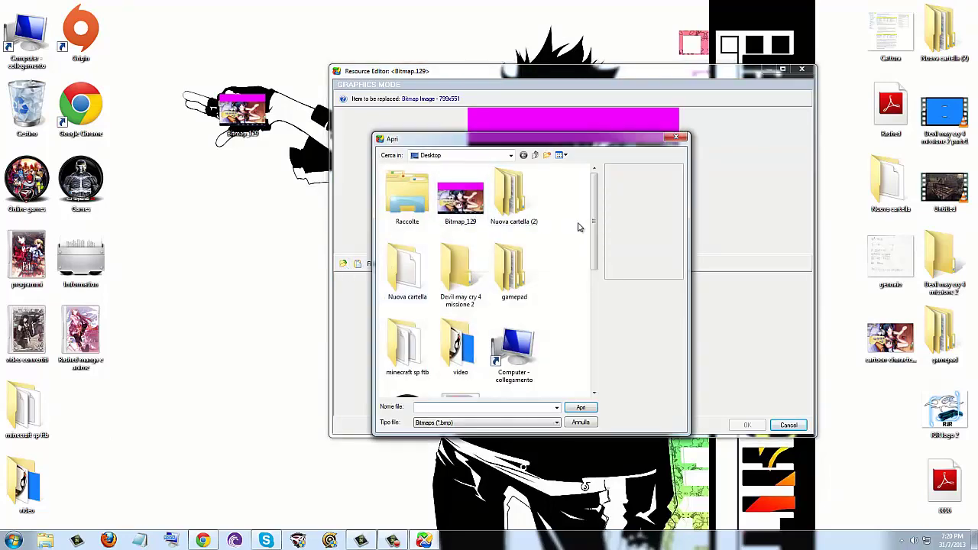
pyautogui.click(581, 409)
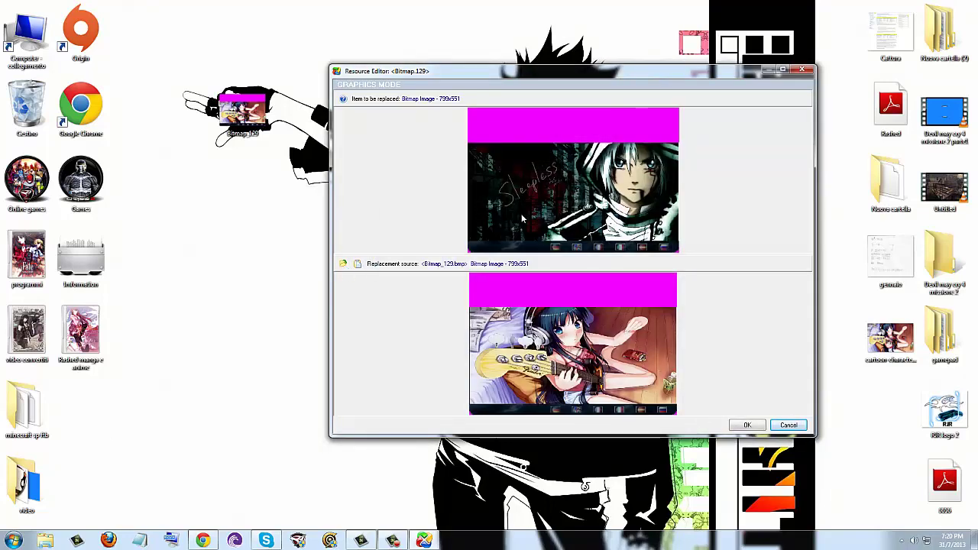
pyautogui.click(745, 426)
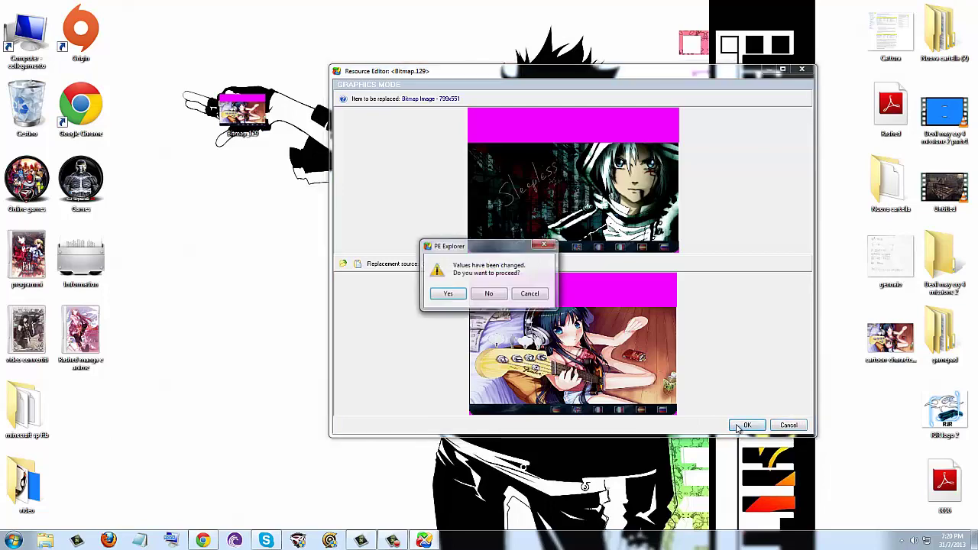
pyautogui.click(448, 294)
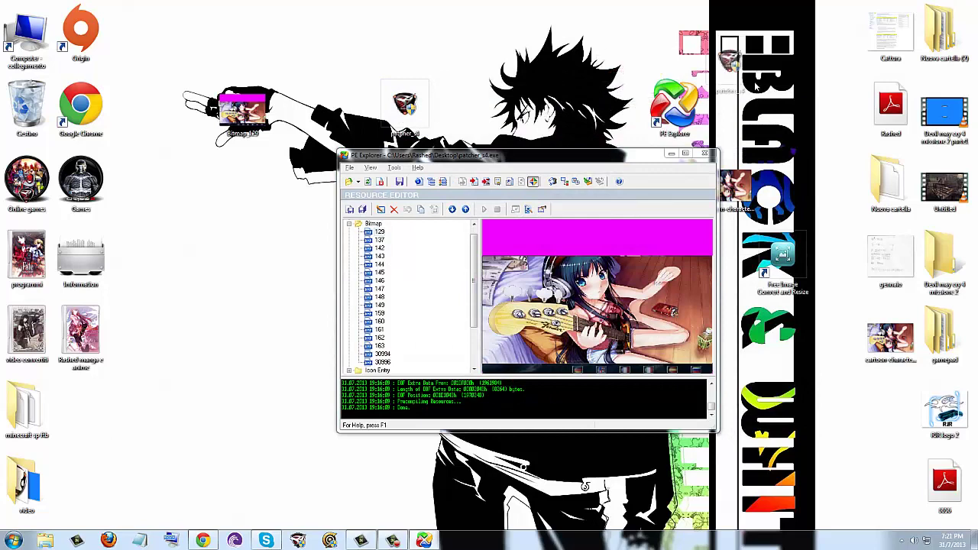
# Create a new folder on the desktop and move the patcher_s4 icon to the top of its column
pyautogui.click(350, 167)
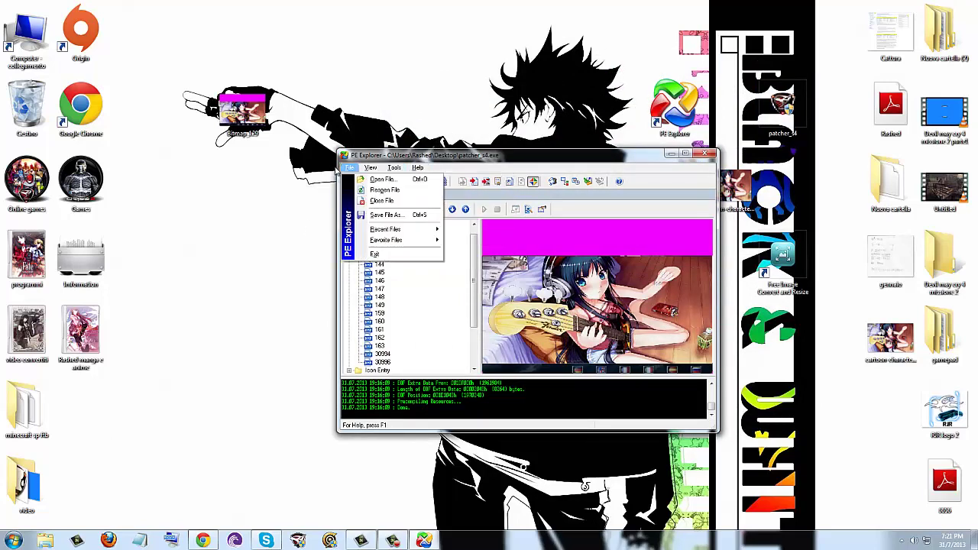
pyautogui.rightClick(355, 83)
pyautogui.moveTo(464, 210)
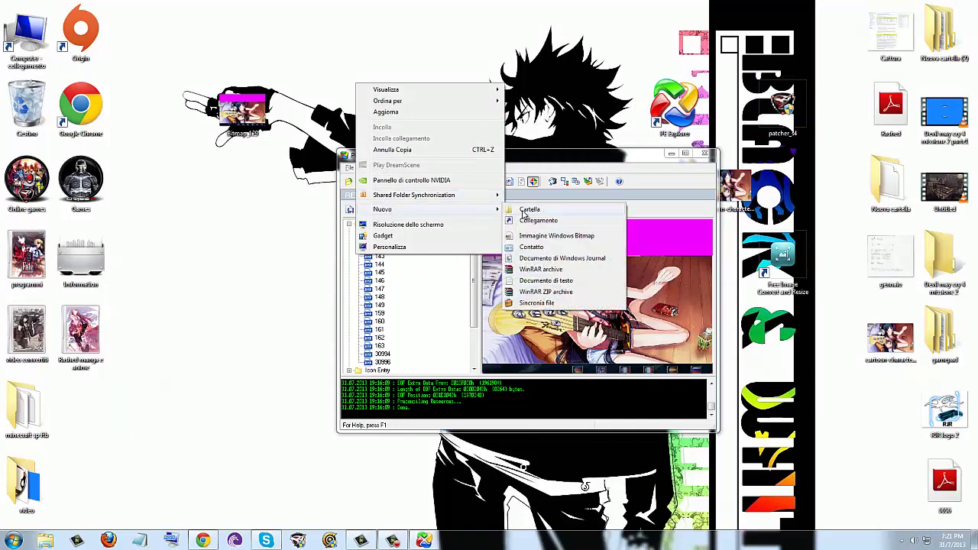
pyautogui.click(550, 209)
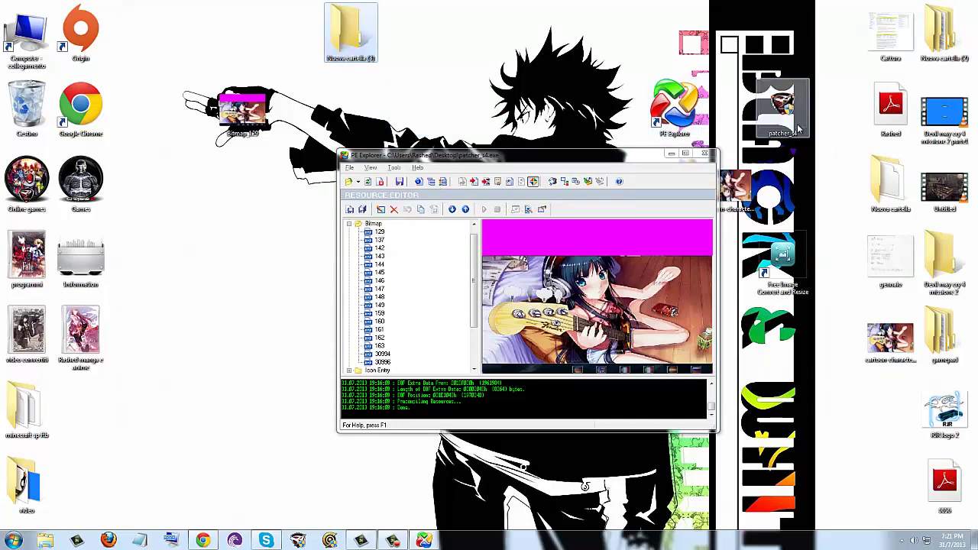
pyautogui.moveTo(780, 107); pyautogui.dragTo(781, 25)
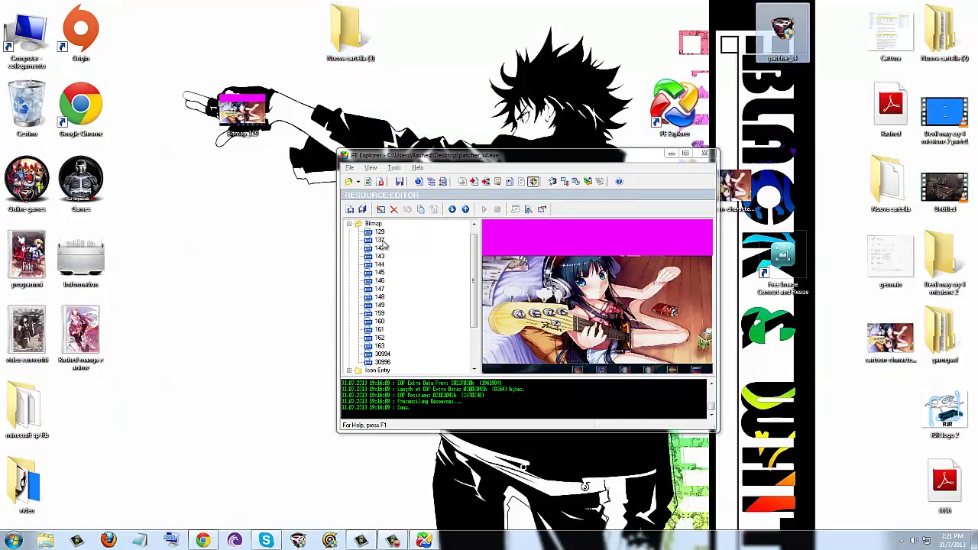
# Save the modified executable as patcher_s4 in the Nuova cartella (3) folder on the Desktop
pyautogui.click(350, 168)
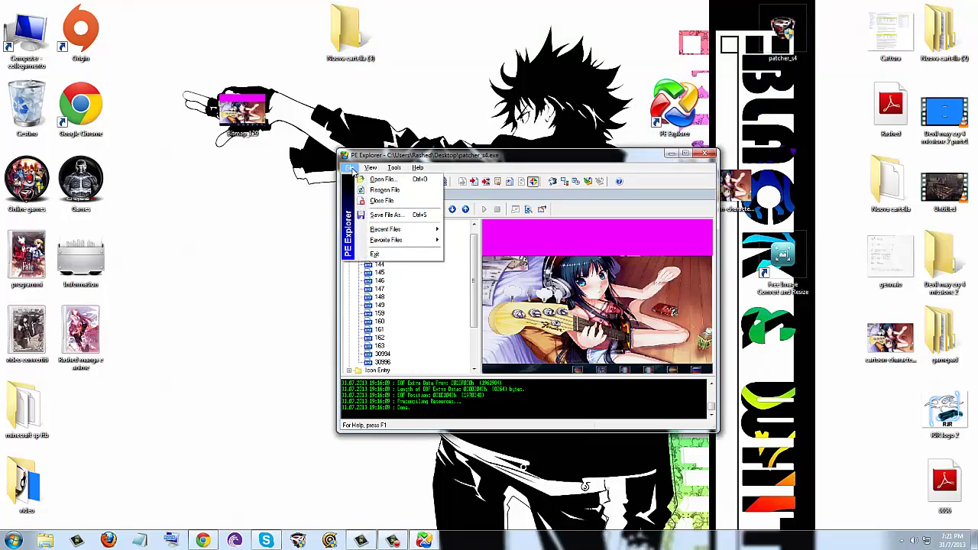
pyautogui.click(388, 216)
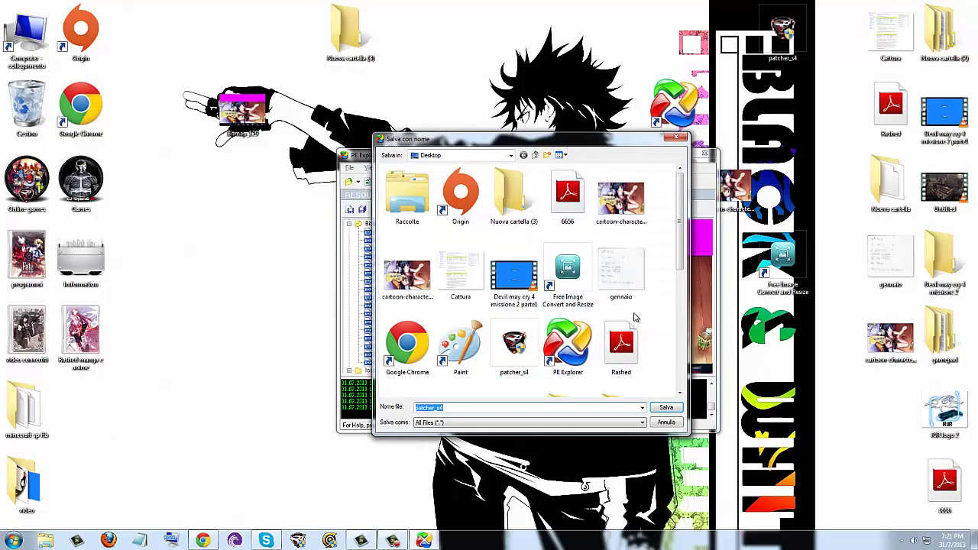
pyautogui.moveTo(677, 260)
pyautogui.mouseDown()
pyautogui.moveTo(683, 376)
pyautogui.moveTo(683, 246)
pyautogui.mouseUp()
pyautogui.doubleClick(497, 197)
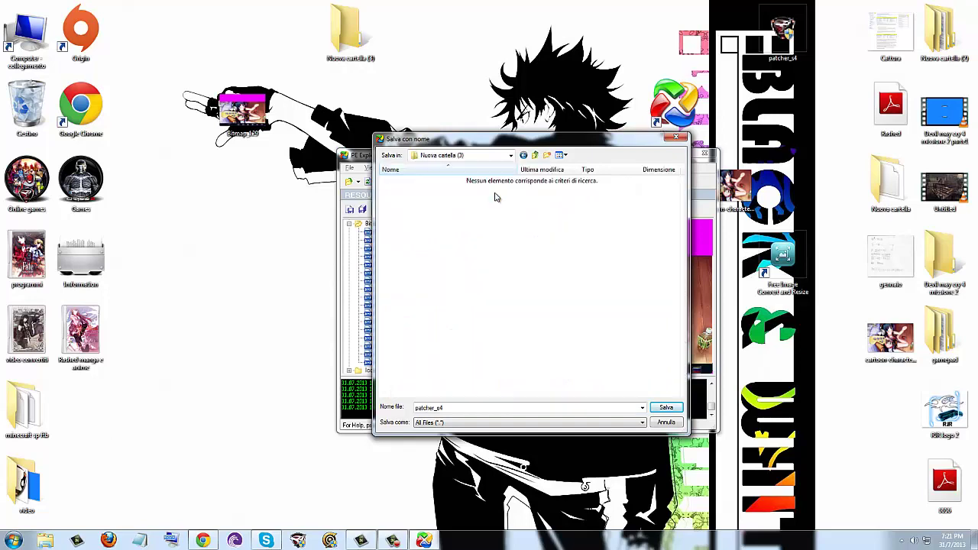
pyautogui.click(666, 408)
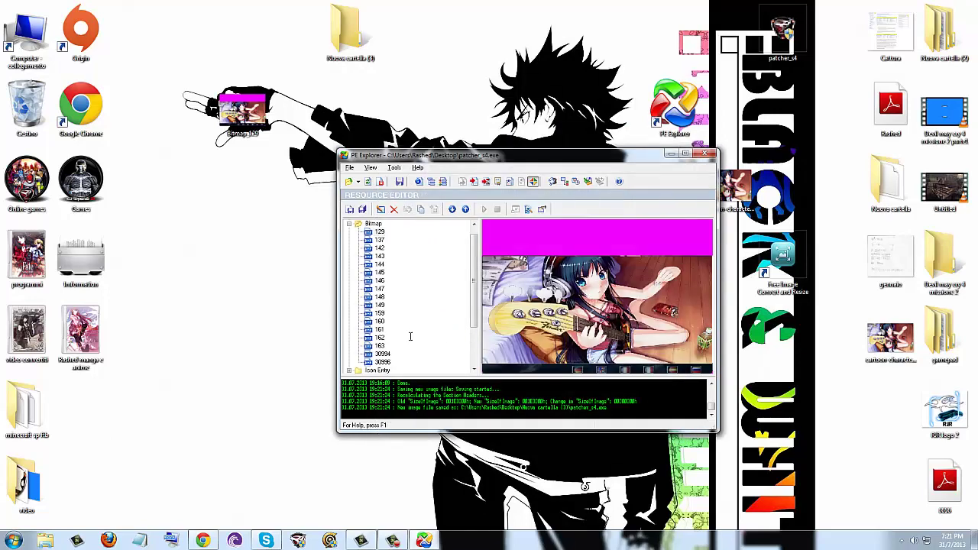
# Open Nuova cartella (3) on the desktop, show its contents as large icons, and cut the saved patcher_s4 file
pyautogui.doubleClick(350, 35)
pyautogui.click(276, 91)
pyautogui.rightClick(301, 140)
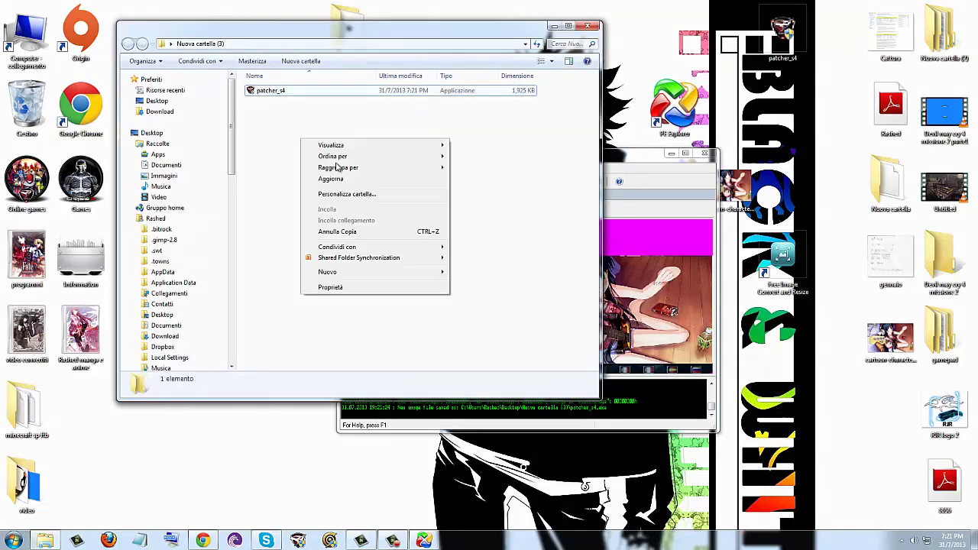
pyautogui.click(477, 156)
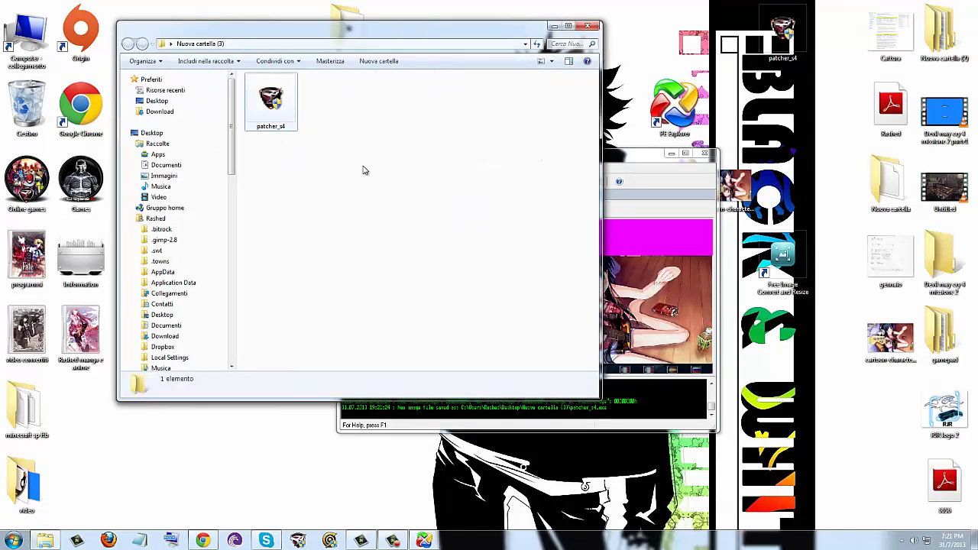
pyautogui.click(280, 127)
pyautogui.rightClick(277, 128)
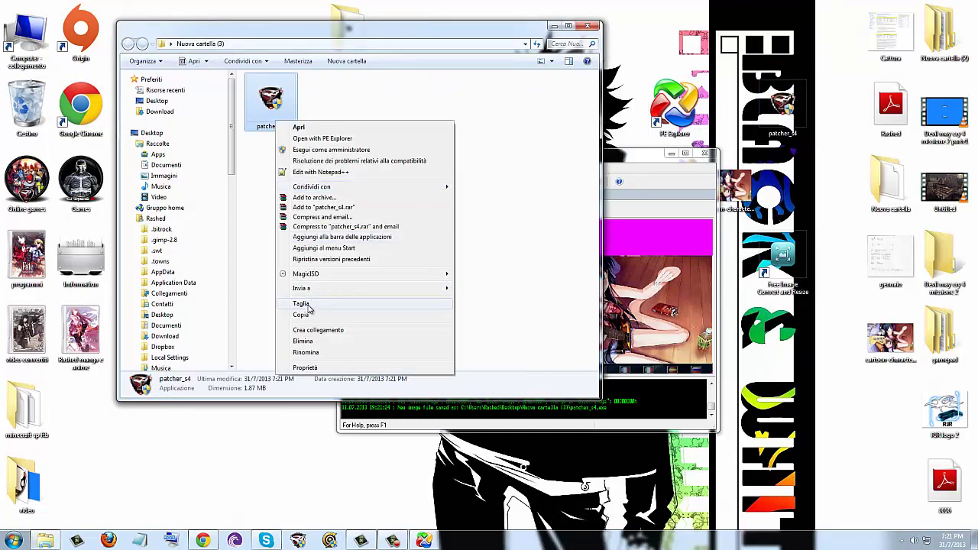
pyautogui.click(304, 303)
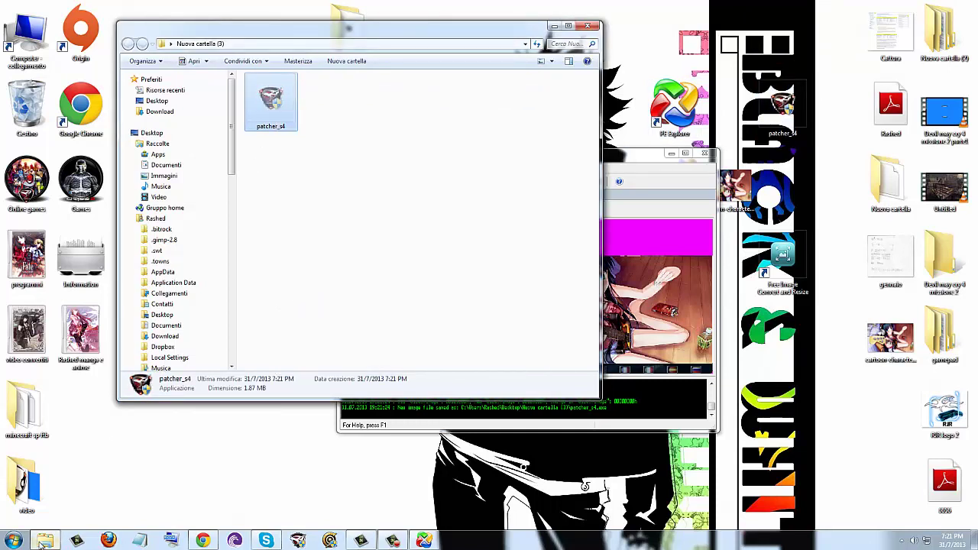
# Browse to the game's installation folder at C:\Programmi (x86)\alaplaya\S4League
pyautogui.moveTo(43, 541)
pyautogui.doubleClick(10, 44)
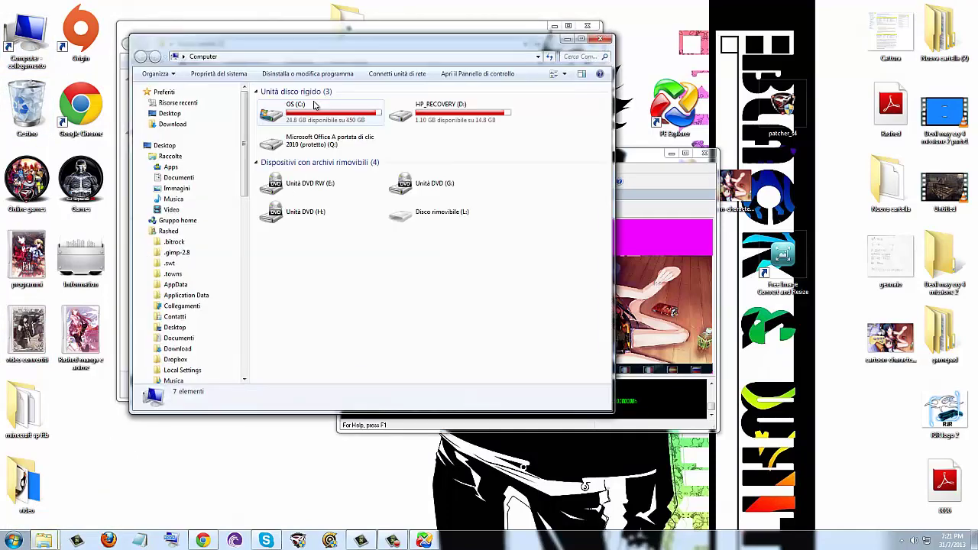
pyautogui.doubleClick(320, 122)
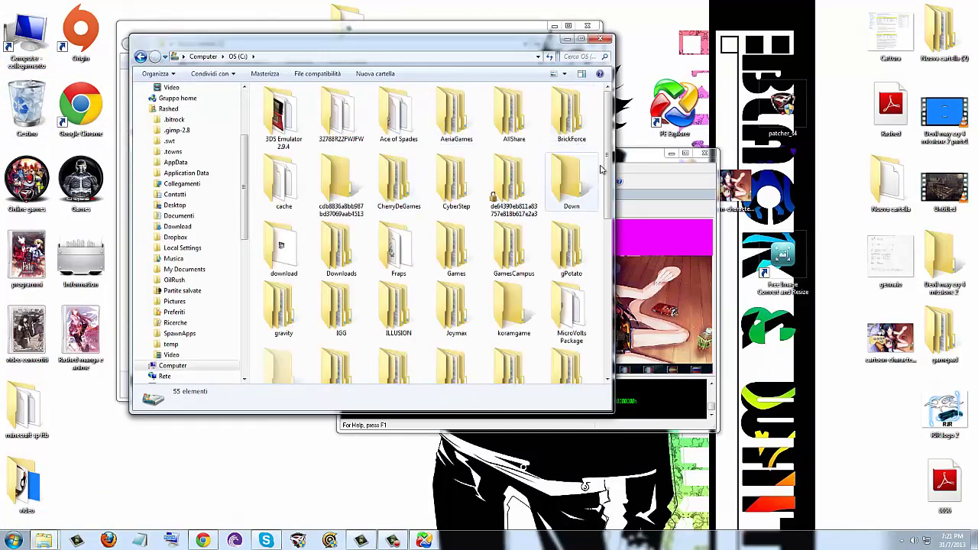
pyautogui.moveTo(609, 176); pyautogui.dragTo(615, 113)
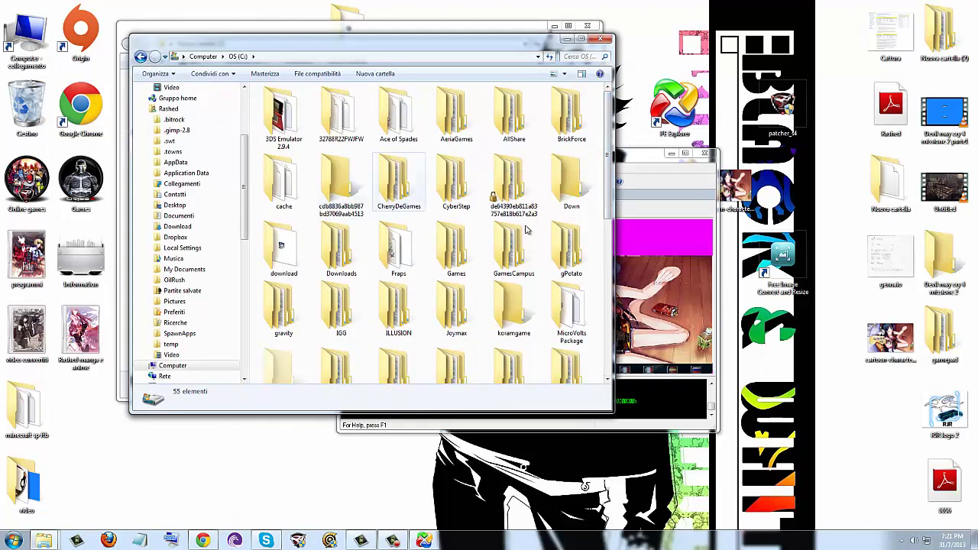
pyautogui.scroll(-5, 614, 262)
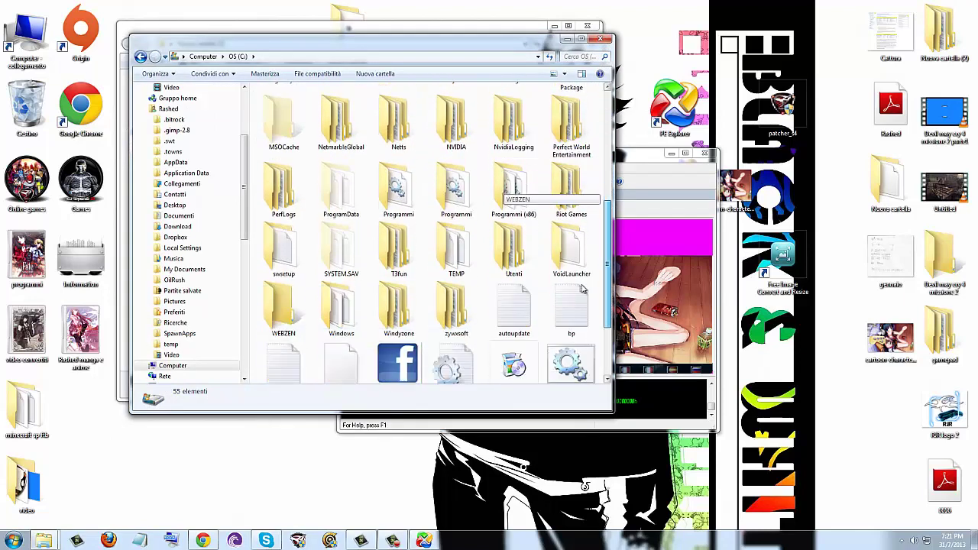
pyautogui.doubleClick(513, 189)
pyautogui.doubleClick(571, 115)
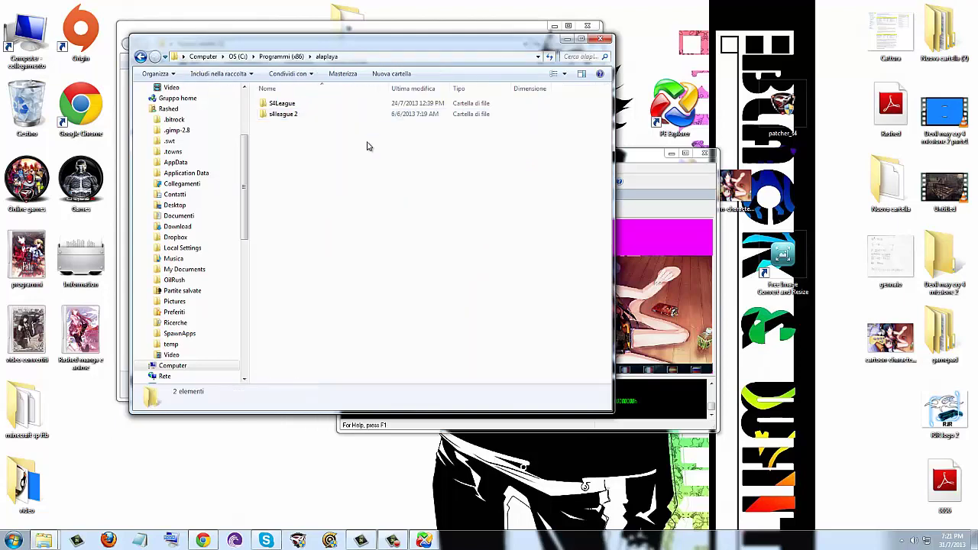
pyautogui.click(260, 105)
pyautogui.doubleClick(279, 105)
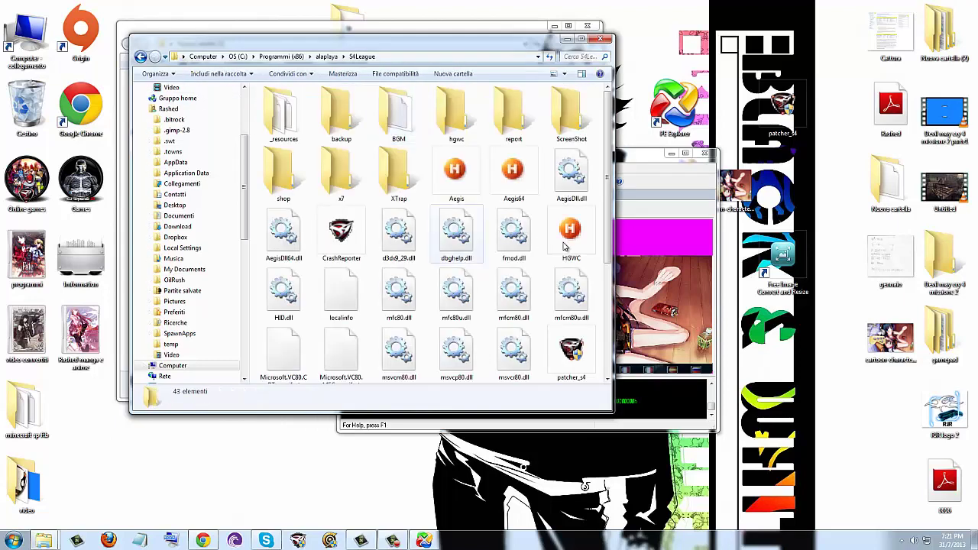
# Paste patcher_s4 into the S4League folder, replacing the existing file, and close both folder windows
pyautogui.rightClick(607, 325)
pyautogui.click(629, 332)
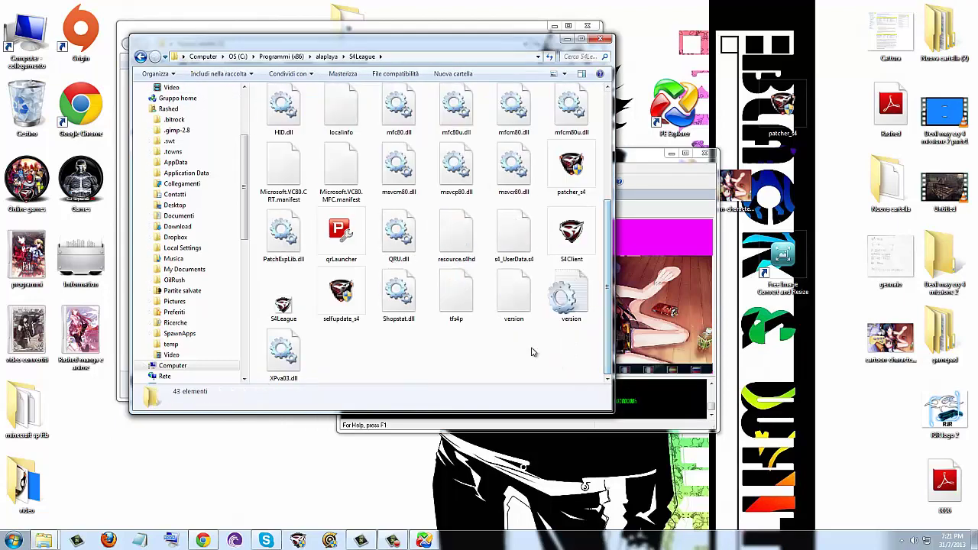
pyautogui.rightClick(545, 353)
pyautogui.click(581, 354)
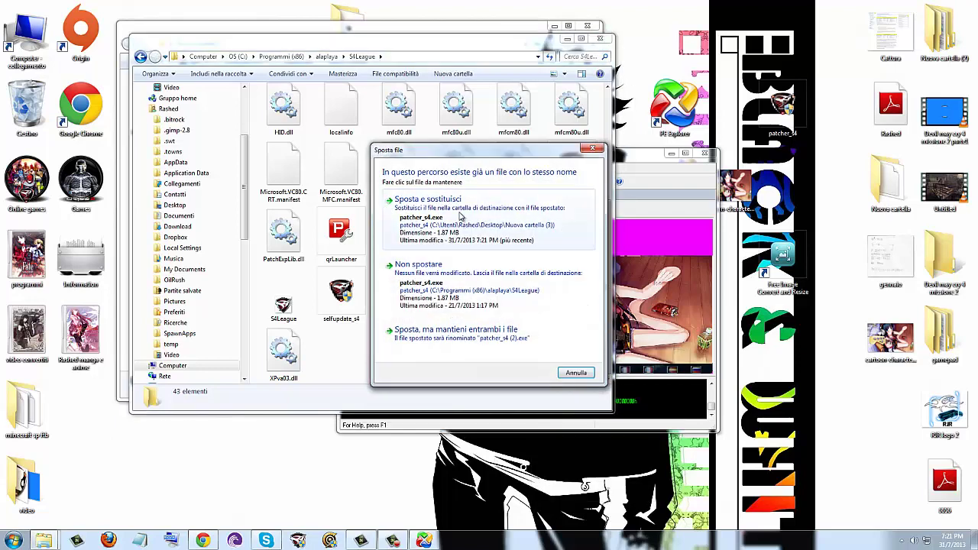
pyautogui.click(442, 231)
pyautogui.click(480, 319)
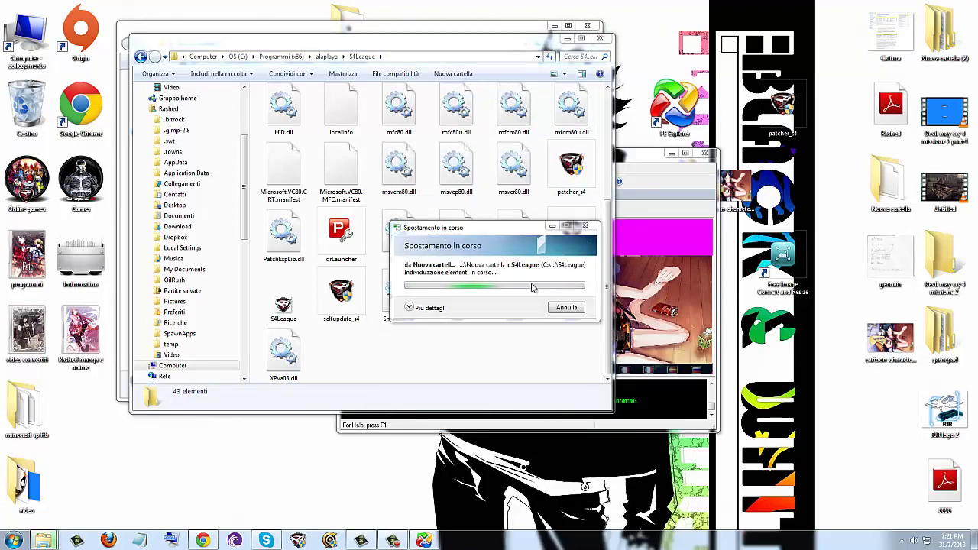
pyautogui.click(599, 38)
pyautogui.click(588, 27)
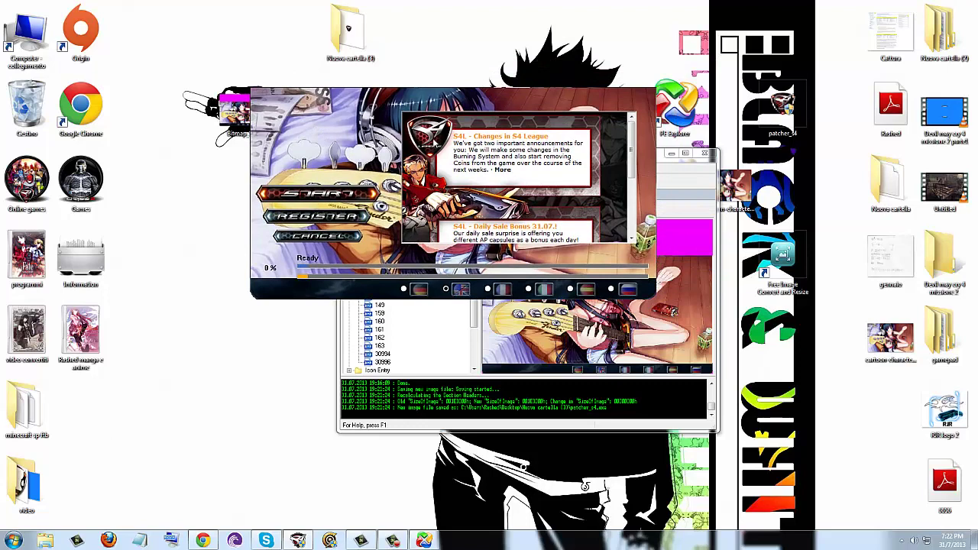
# Examine the S4 League launcher's new background while moving its window around the desktop, and close the launcher
pyautogui.moveTo(331, 117); pyautogui.dragTo(377, 137)
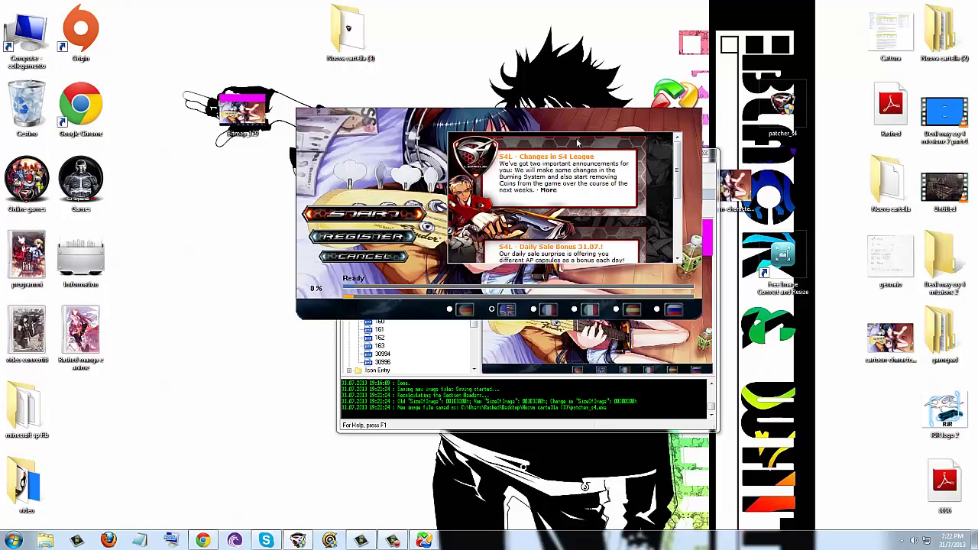
pyautogui.moveTo(579, 143); pyautogui.dragTo(502, 50)
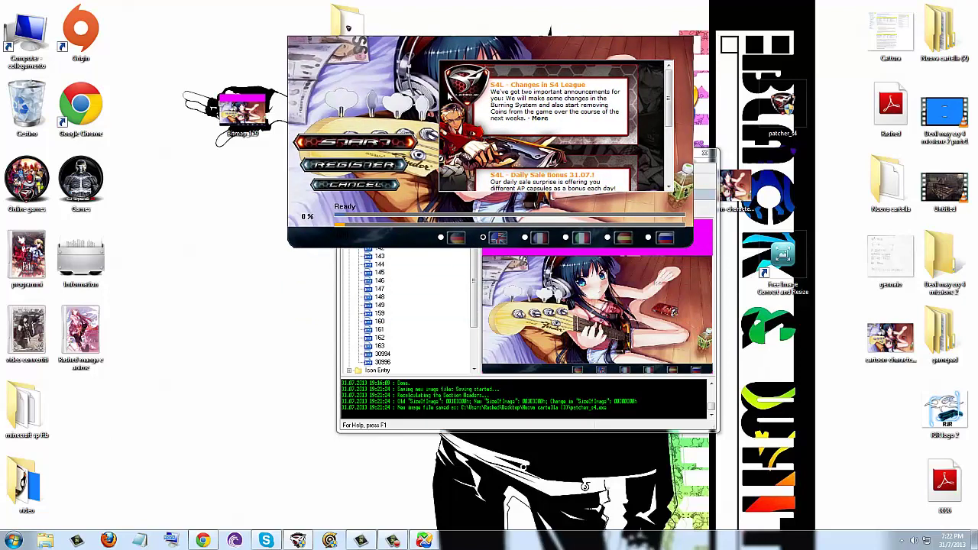
pyautogui.moveTo(434, 63); pyautogui.dragTo(451, 114)
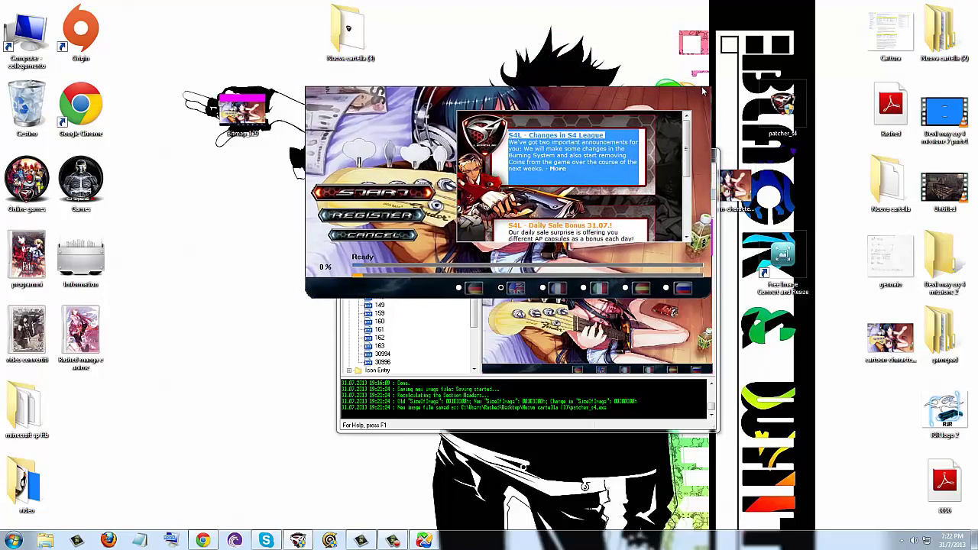
pyautogui.moveTo(687, 114); pyautogui.dragTo(590, 205)
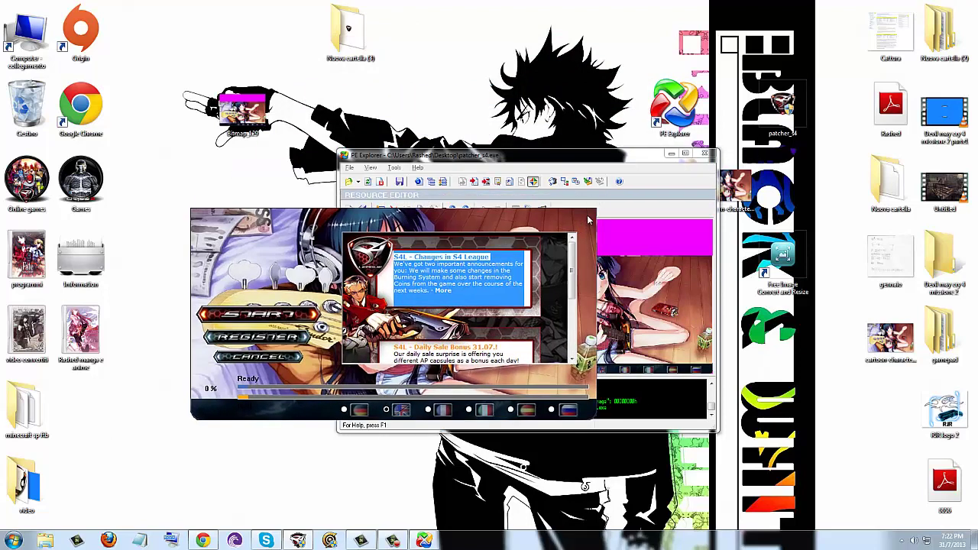
pyautogui.moveTo(238, 228); pyautogui.dragTo(360, 192)
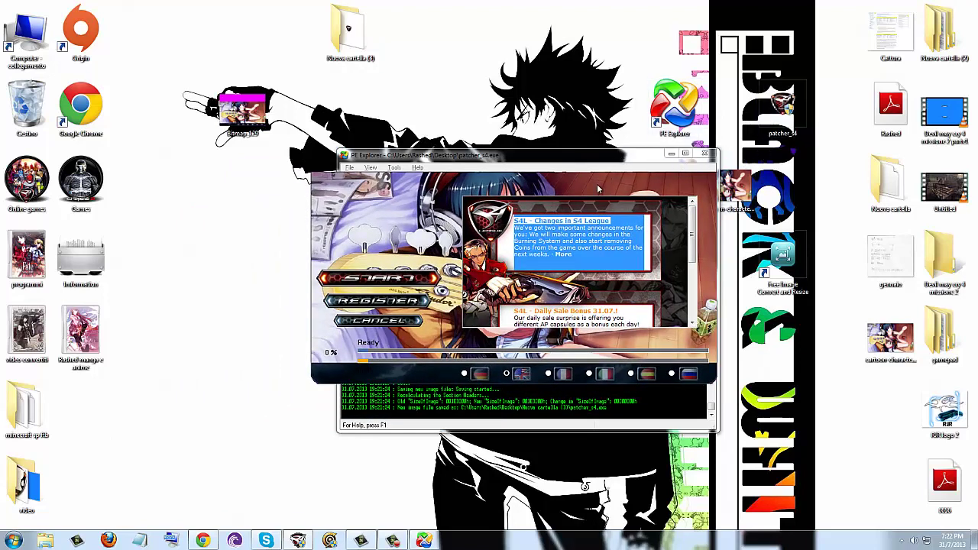
pyautogui.click(313, 184)
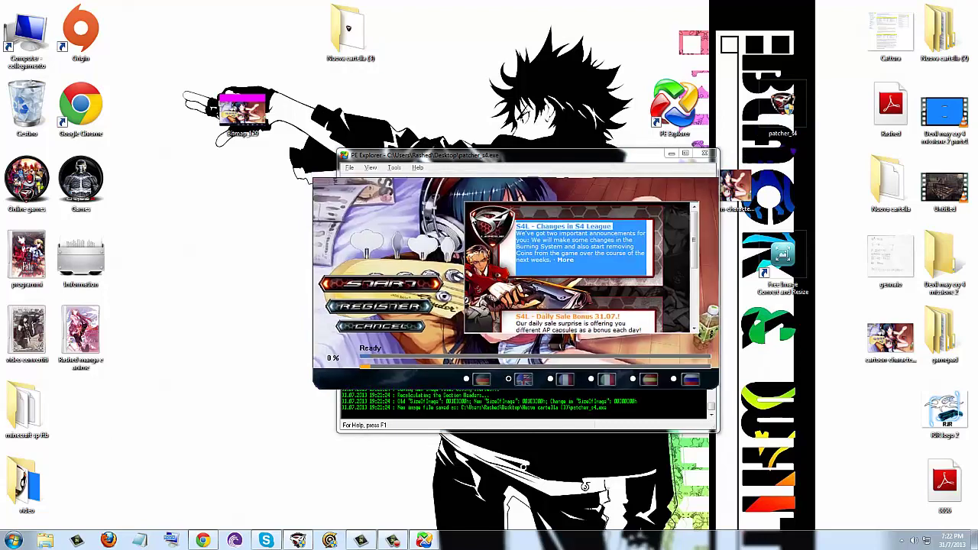
pyautogui.moveTo(469, 190); pyautogui.dragTo(422, 160)
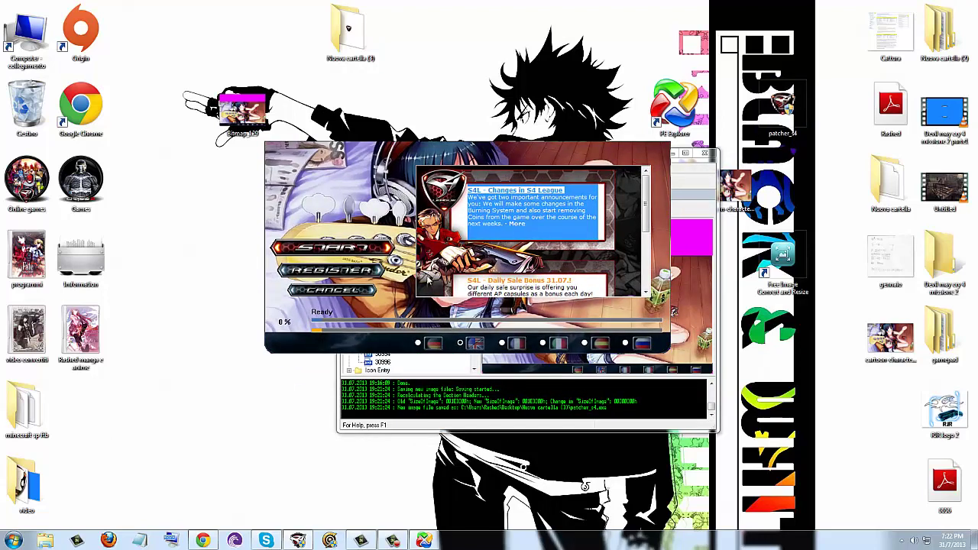
pyautogui.moveTo(435, 156); pyautogui.dragTo(403, 165)
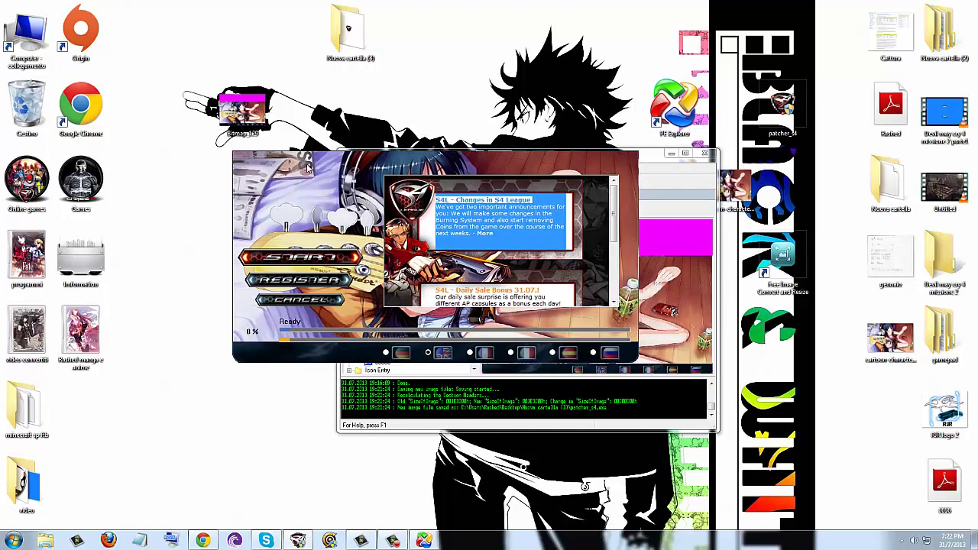
pyautogui.moveTo(307, 168); pyautogui.dragTo(385, 121)
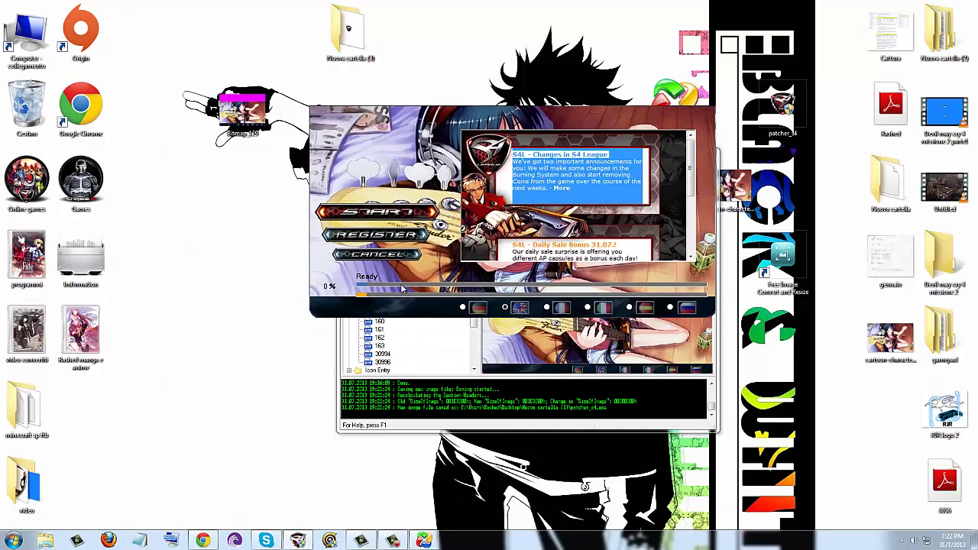
pyautogui.click(385, 256)
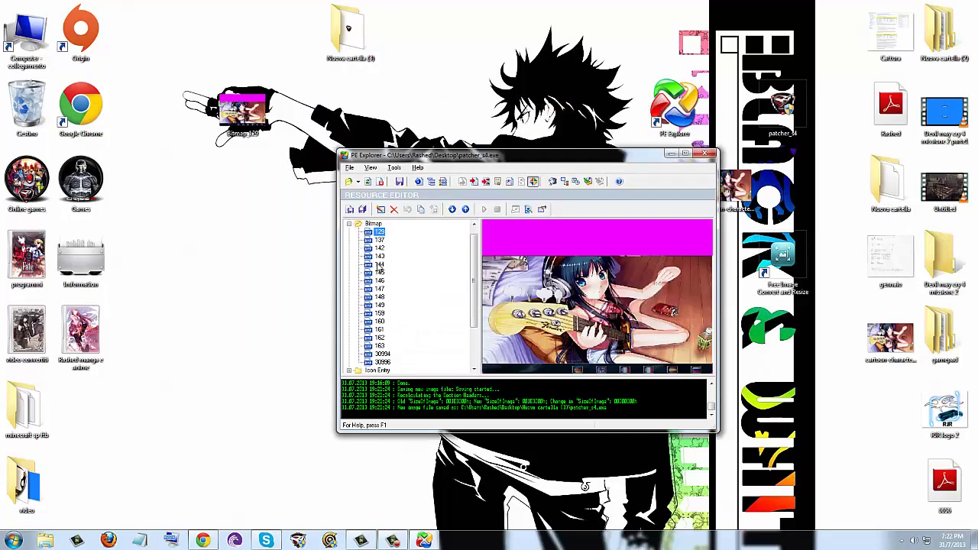
# Move the PE Explorer window higher on the desktop and close the program
pyautogui.moveTo(444, 158); pyautogui.dragTo(387, 80)
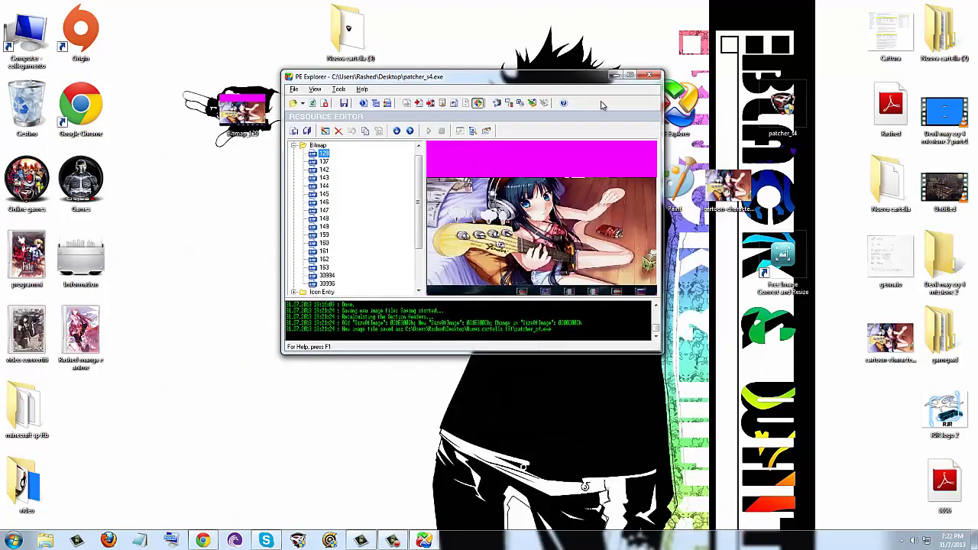
pyautogui.click(654, 74)
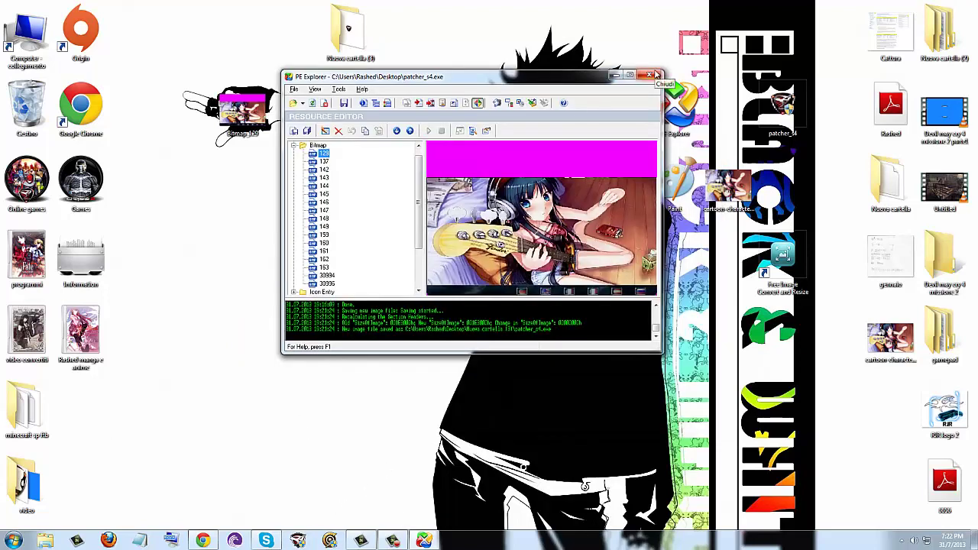
pyautogui.click(656, 74)
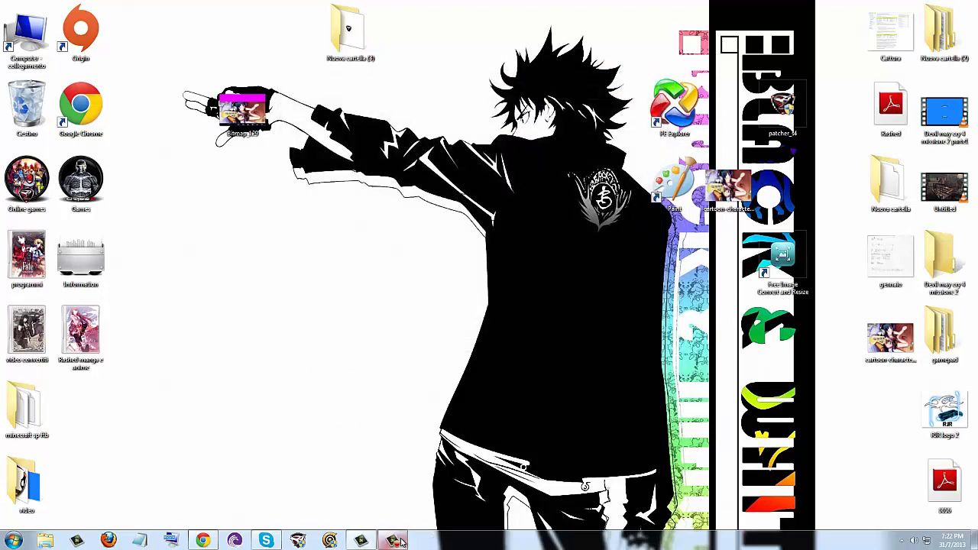
pyautogui.click(400, 541)
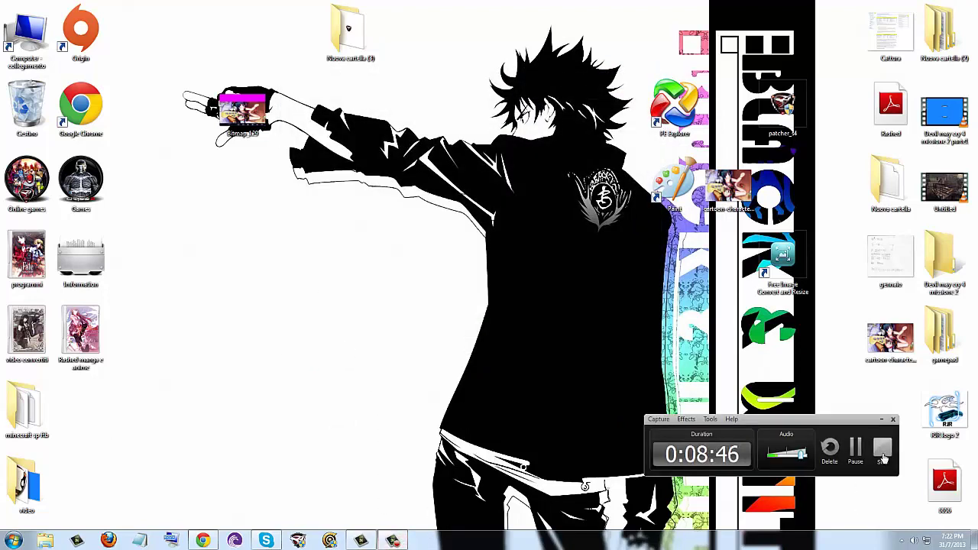